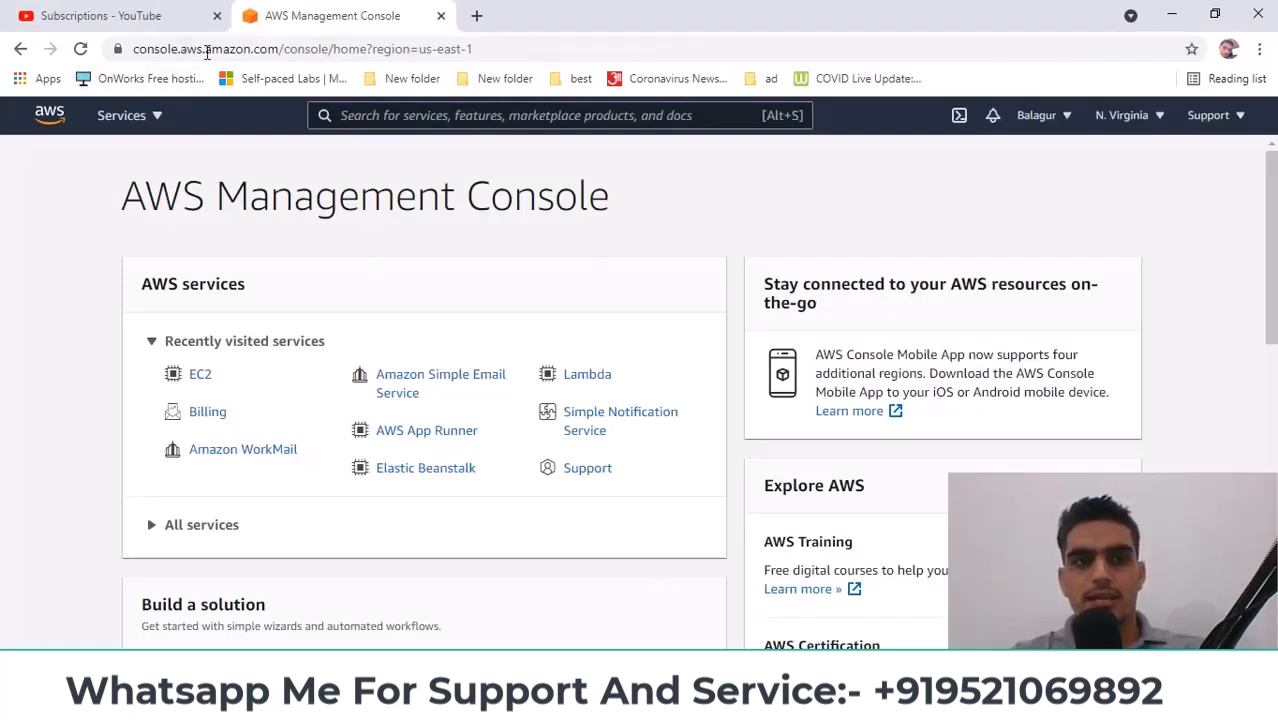
Open the EC2 service from the Compute category of all AWS services.
click(166, 119)
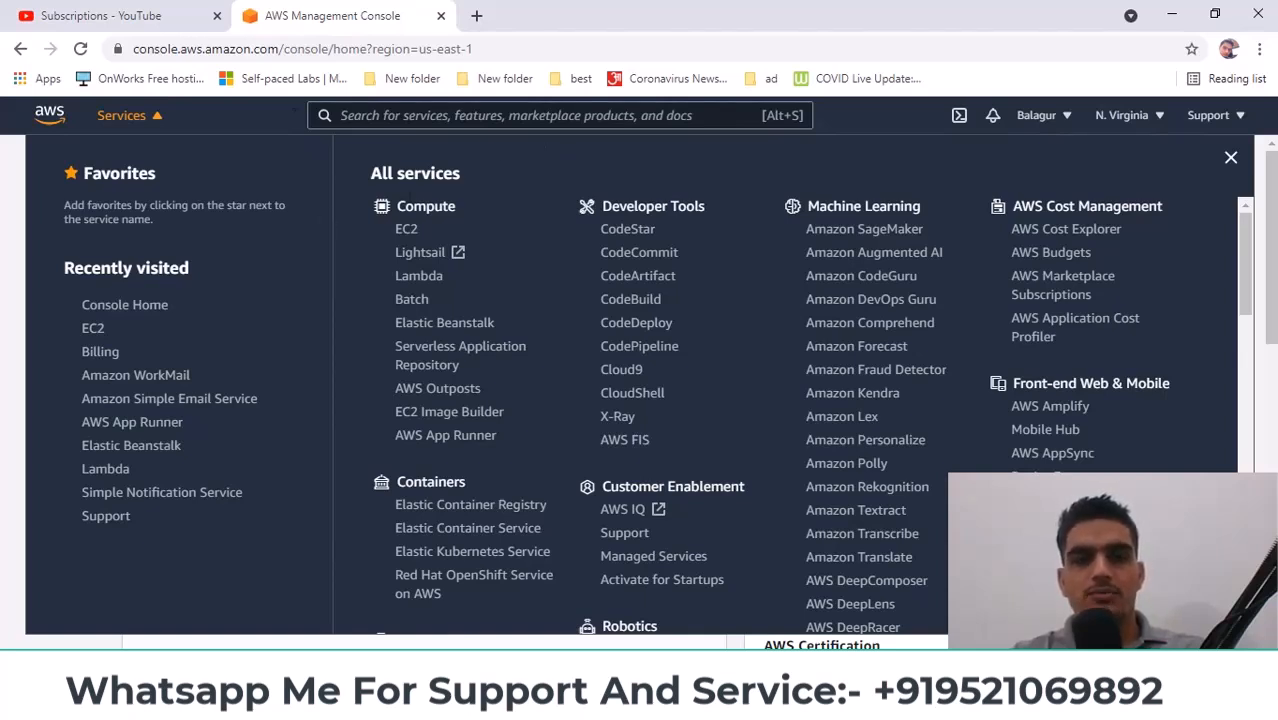
click(148, 120)
click(148, 120)
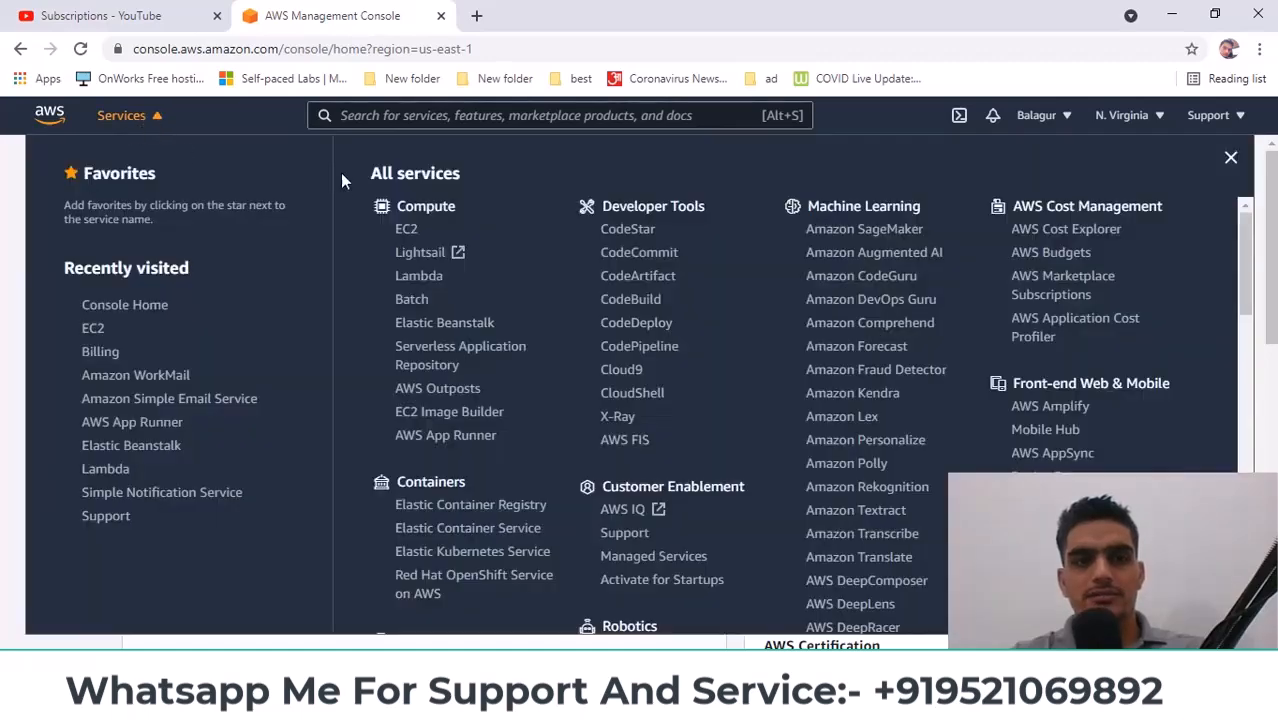
click(407, 229)
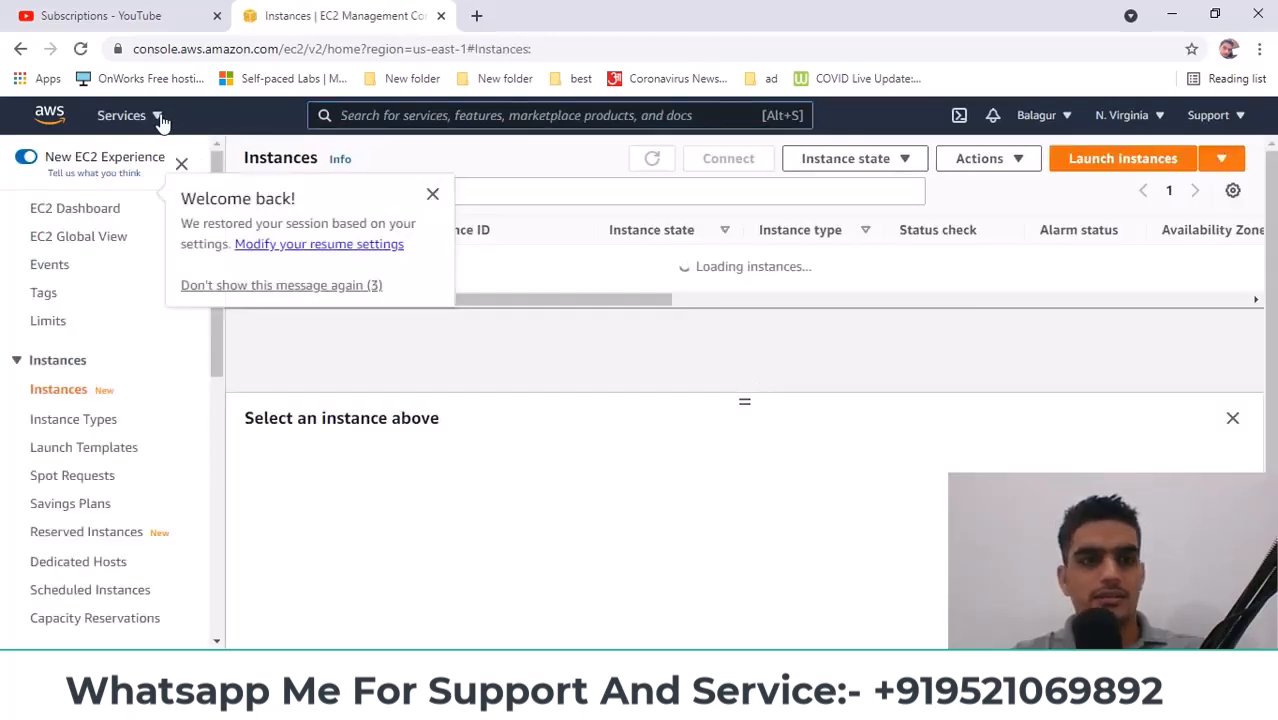
click(157, 116)
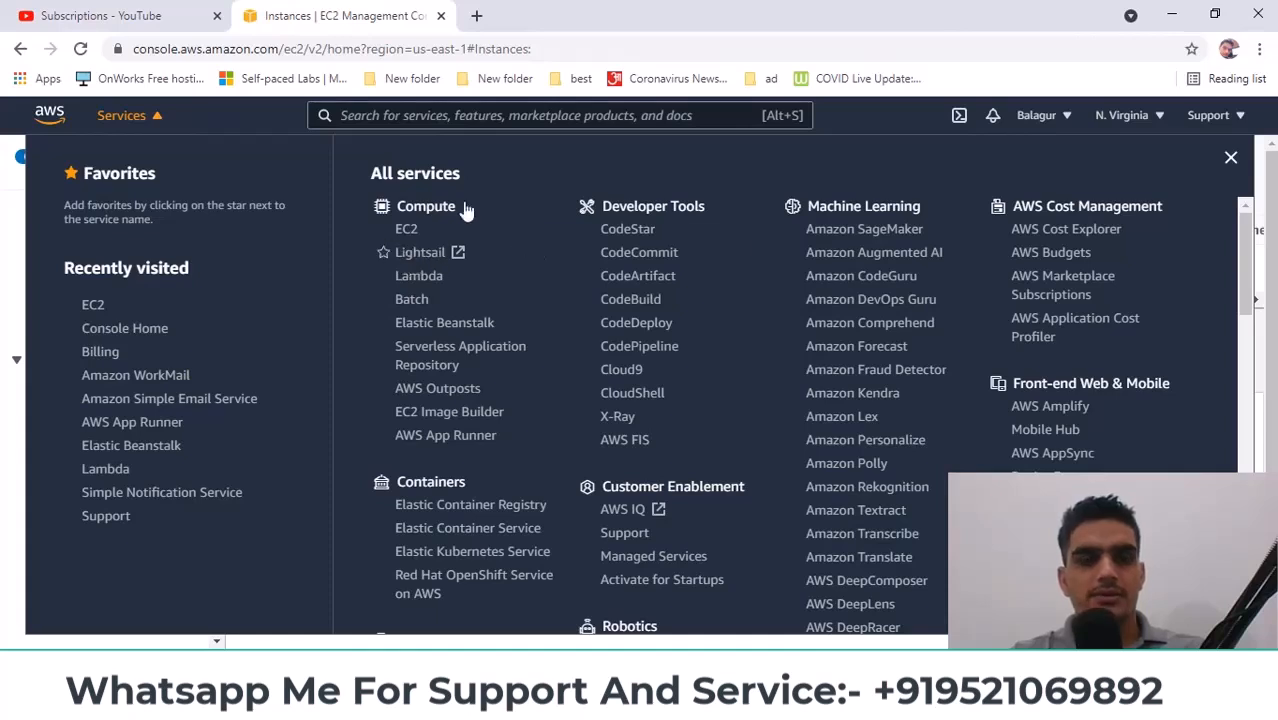
click(155, 118)
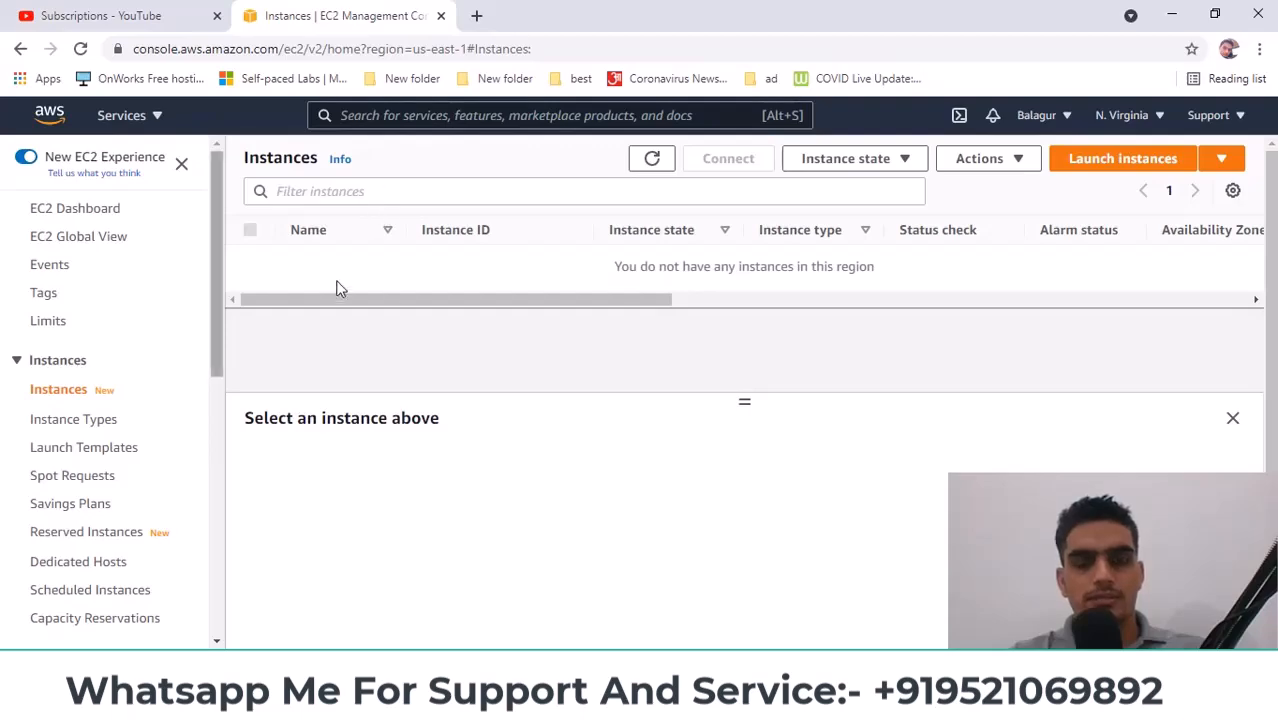
Start launching a new instance and select the free-tier eligible Microsoft Windows Server 2019 Base machine image.
click(1113, 165)
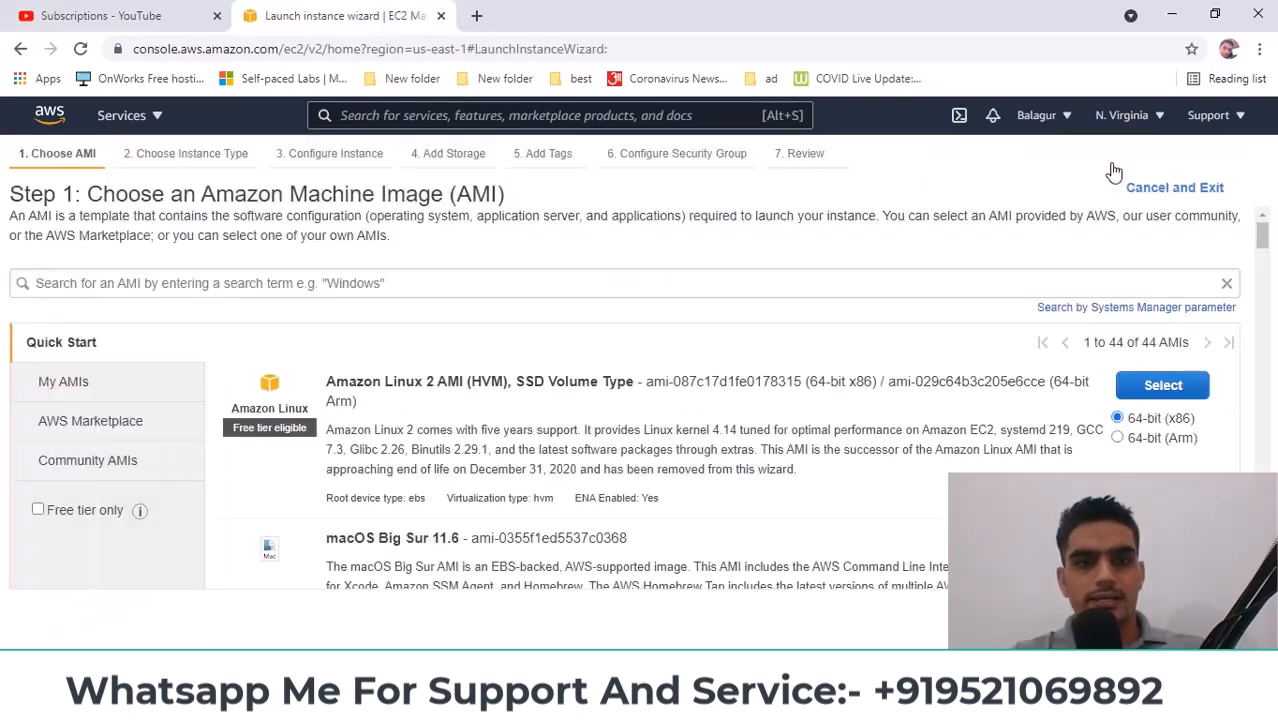
scroll(907, 430, down, 6)
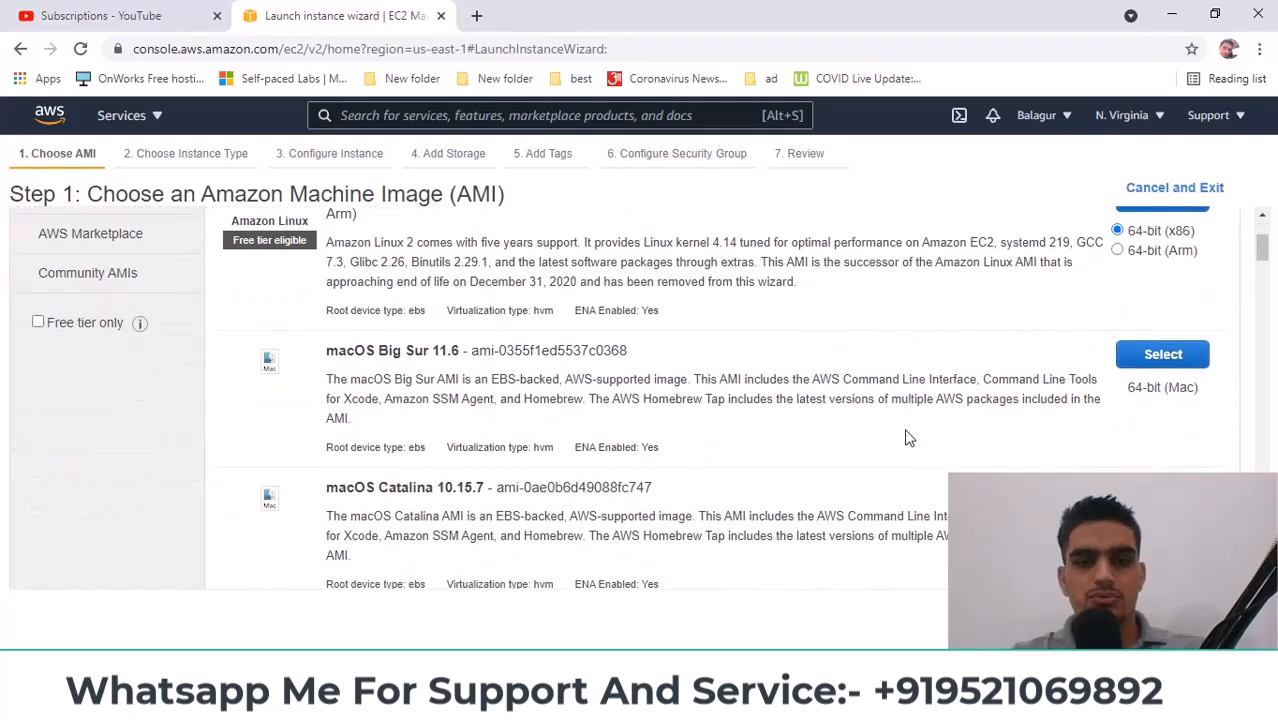
scroll(907, 435, down, 5)
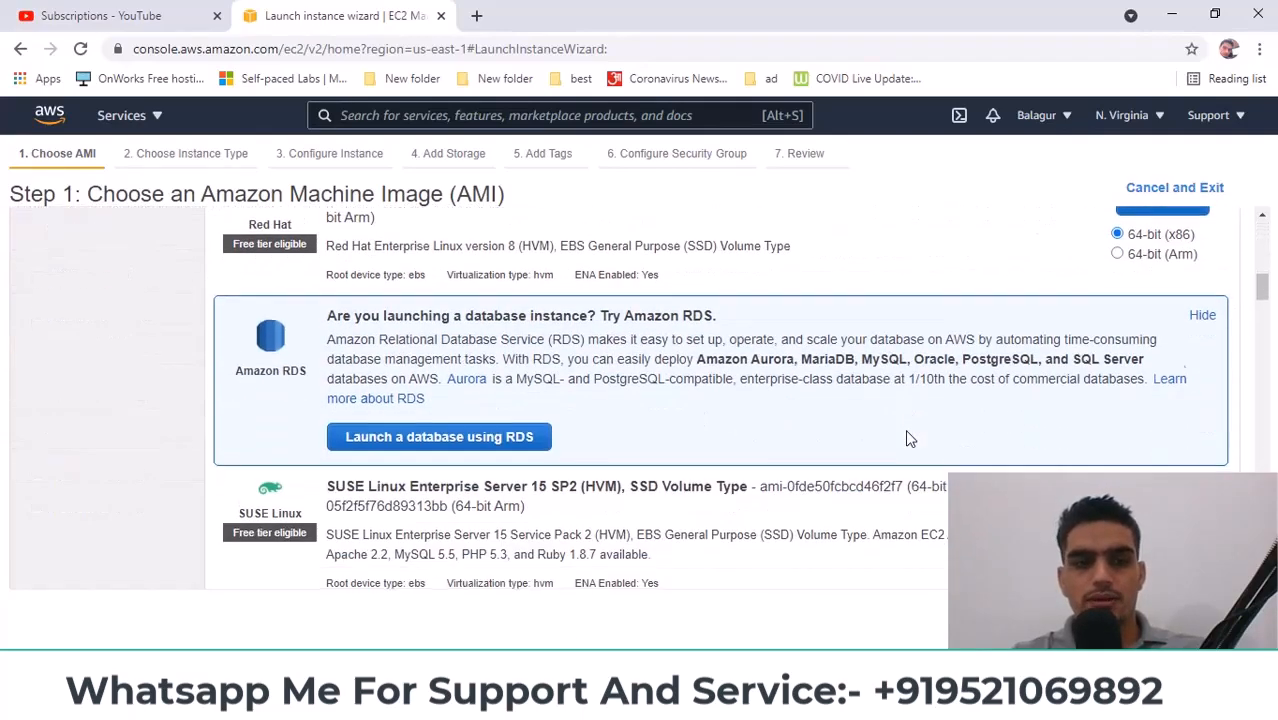
scroll(907, 431, down, 2)
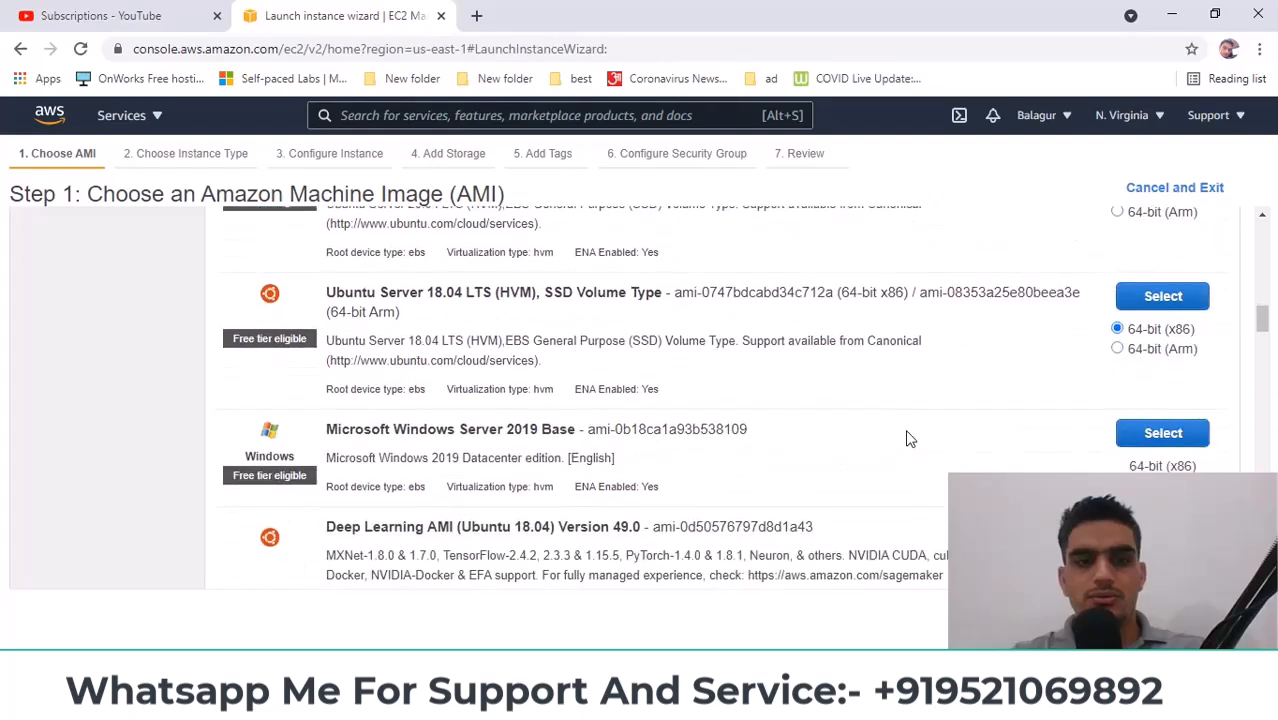
drag(330, 429, 530, 430)
click(543, 435)
scroll(543, 435, down, 5)
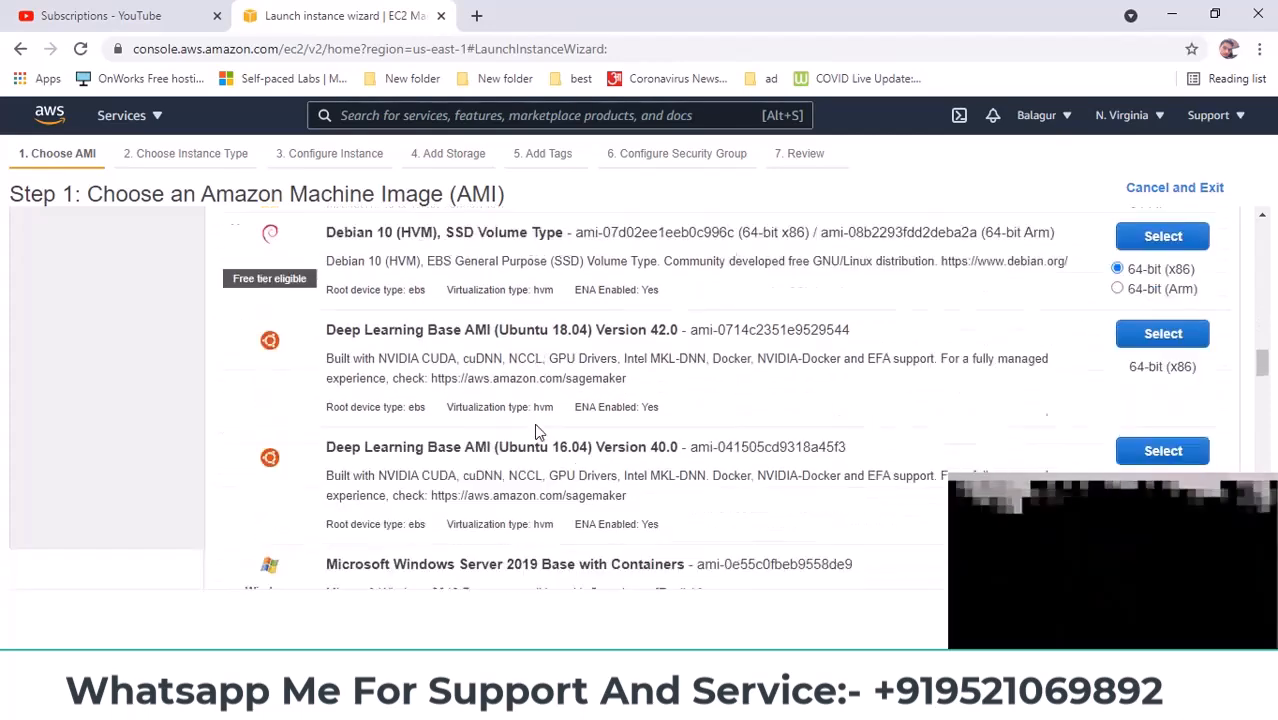
scroll(537, 430, down, 4)
scroll(537, 430, up, 1)
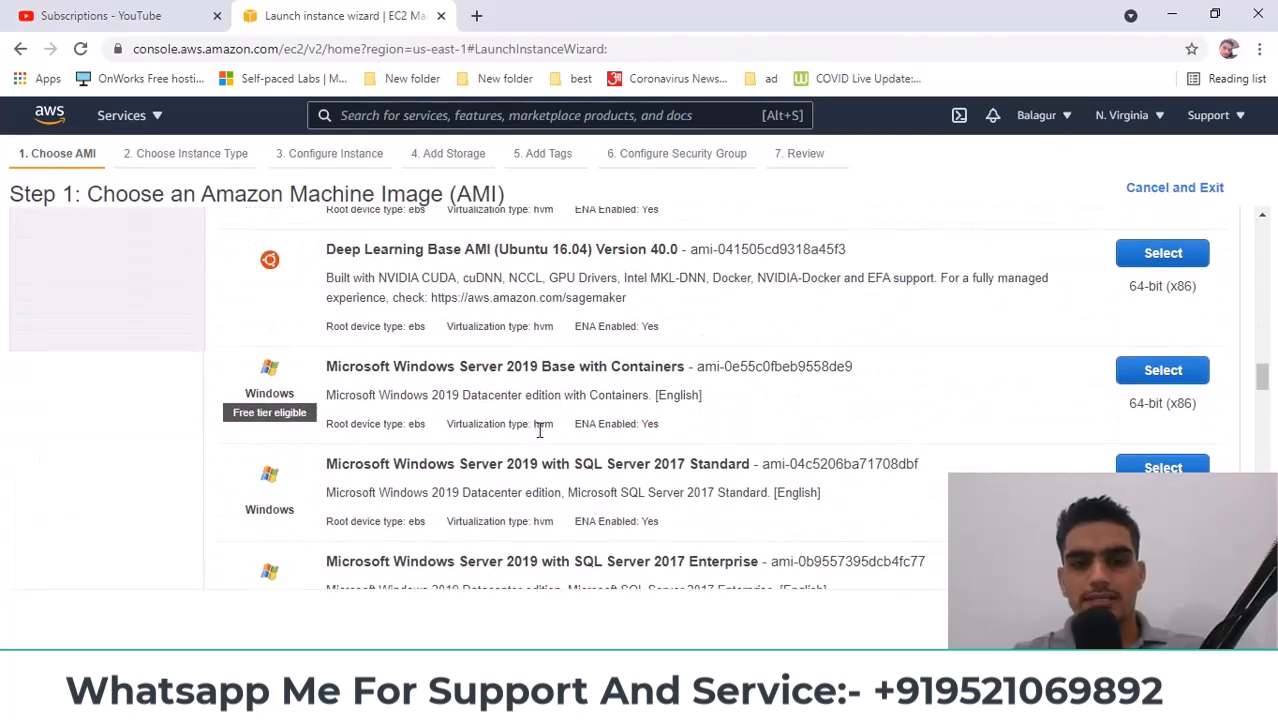
drag(235, 418, 306, 423)
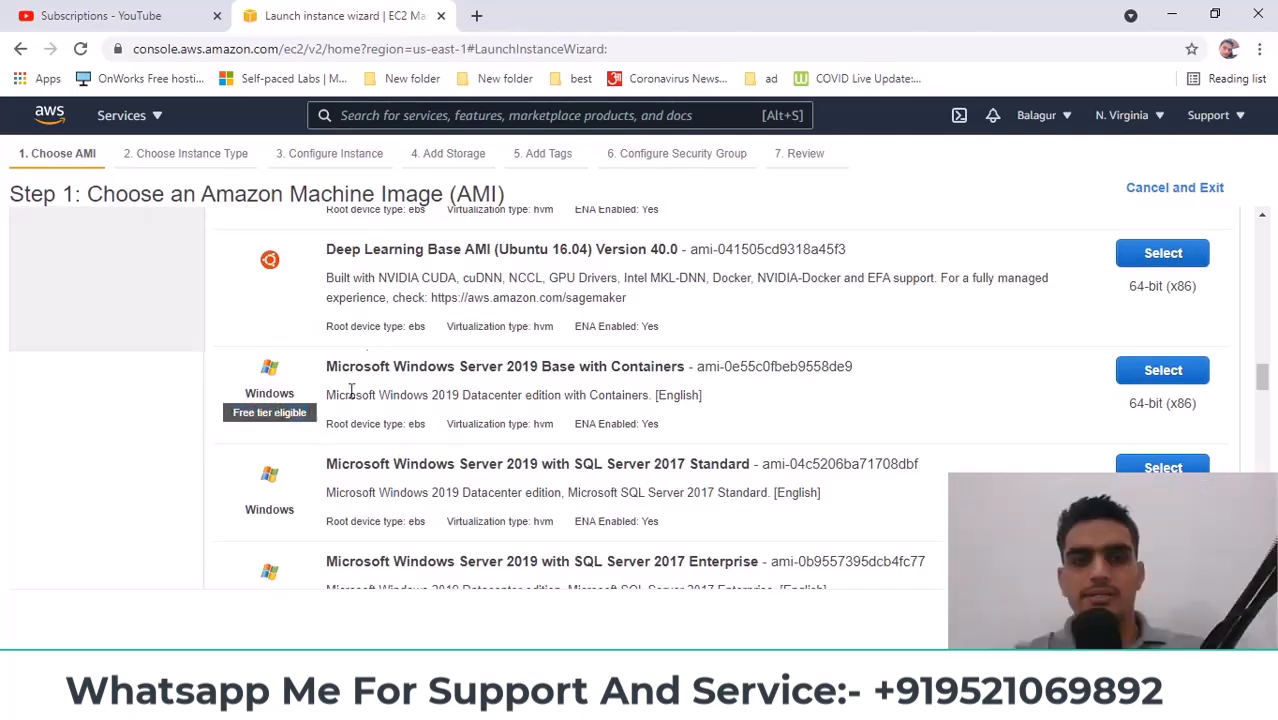
scroll(693, 456, up, 3)
scroll(698, 450, up, 4)
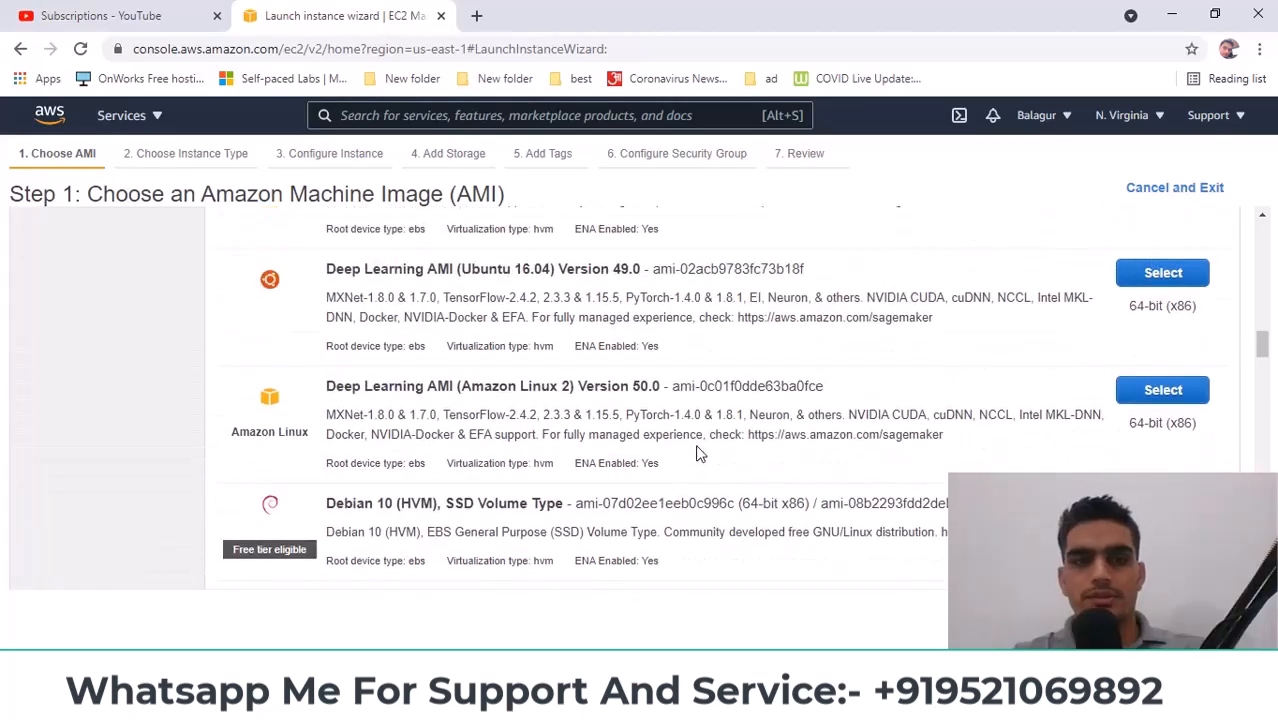
scroll(695, 430, up, 2)
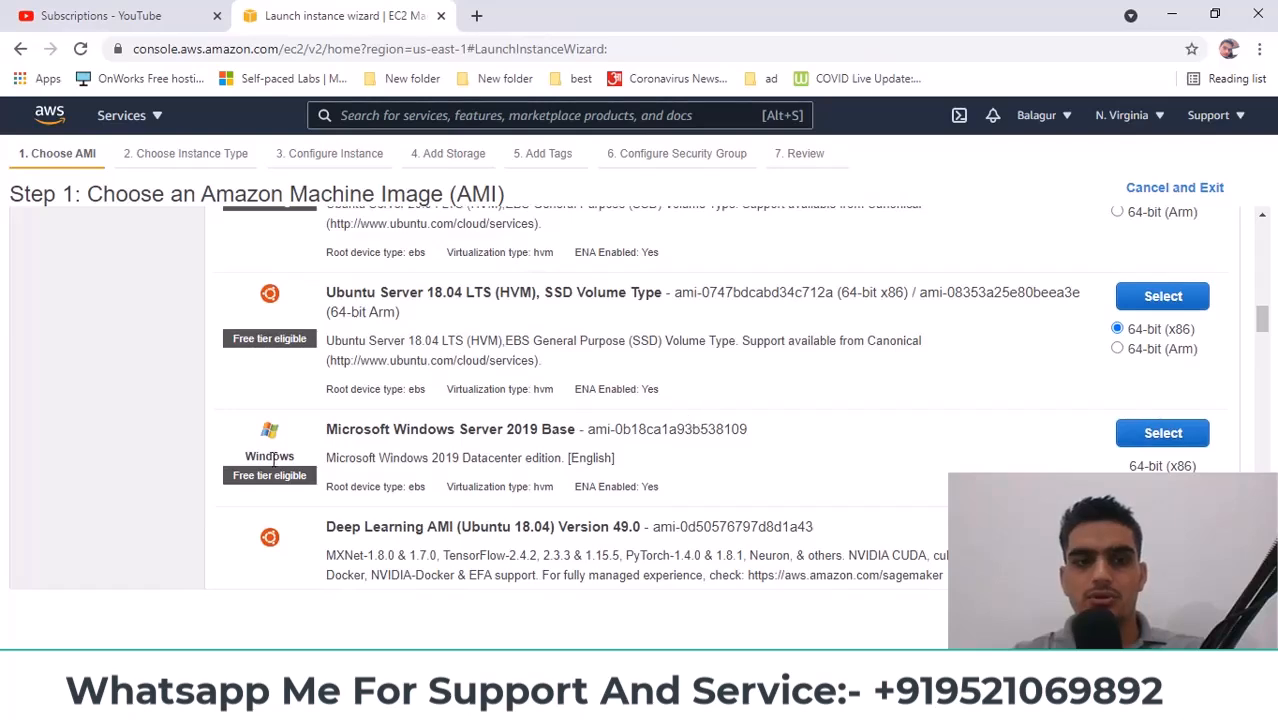
drag(228, 482, 258, 476)
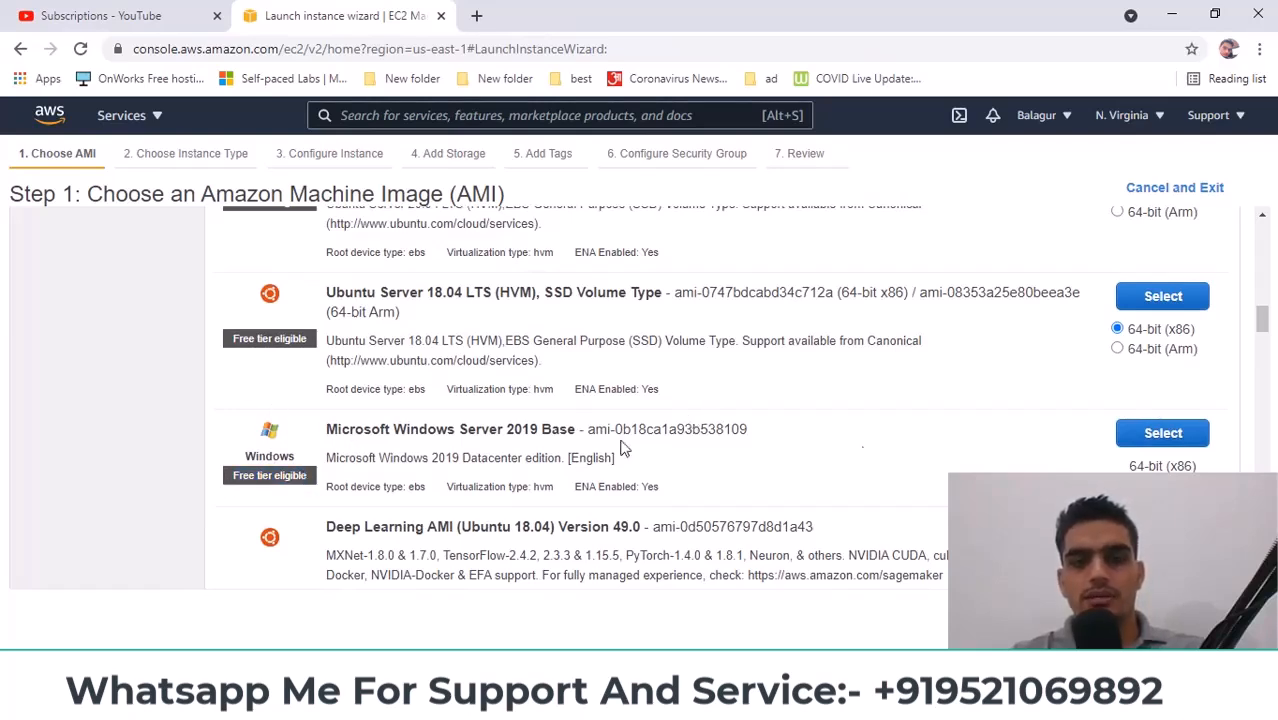
click(1166, 433)
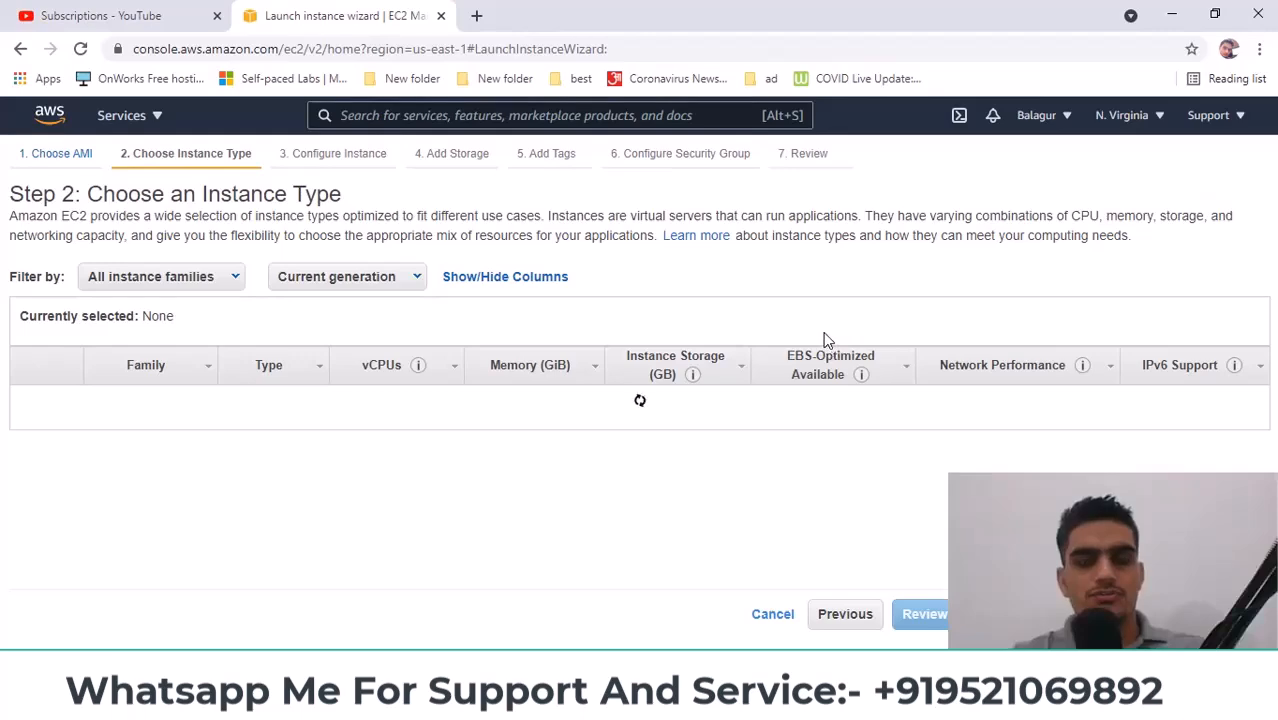
Review the instance types, keep the free-tier eligible t2.micro, and continue to configuring the instance details.
mouse_move(348, 479)
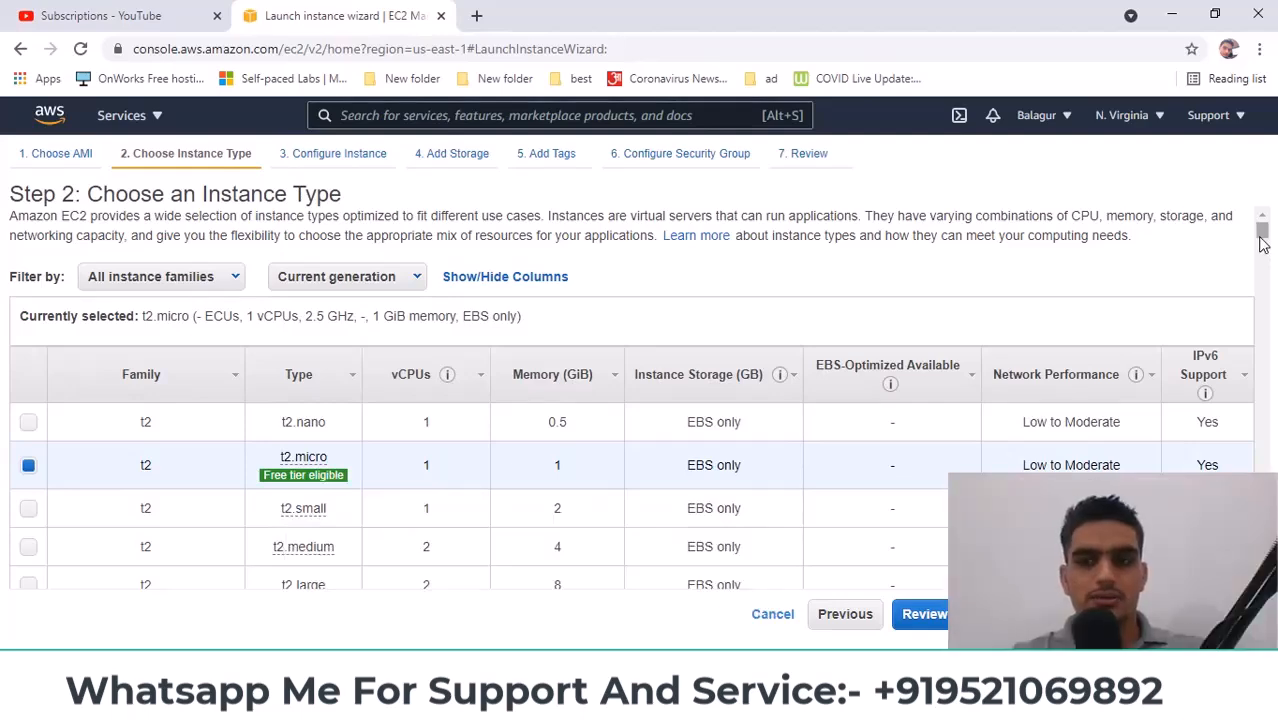
scroll(579, 423, down, 4)
scroll(507, 478, down, 8)
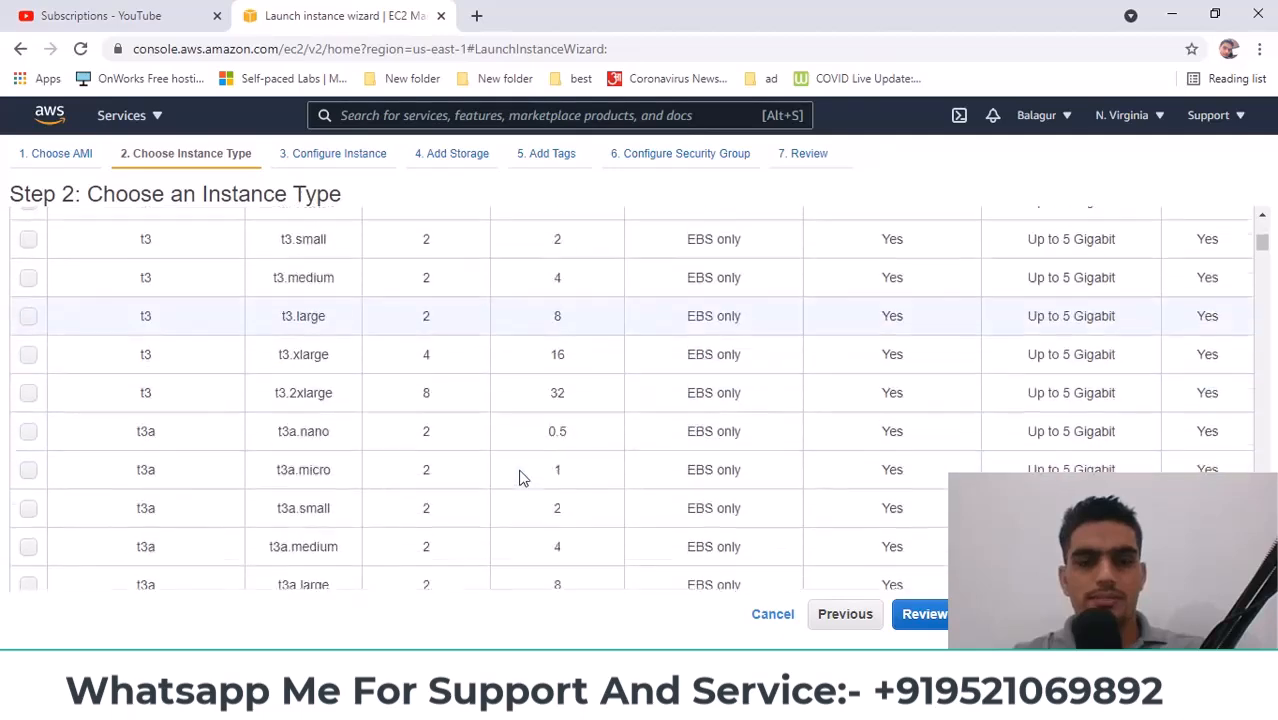
scroll(632, 400, down, 10)
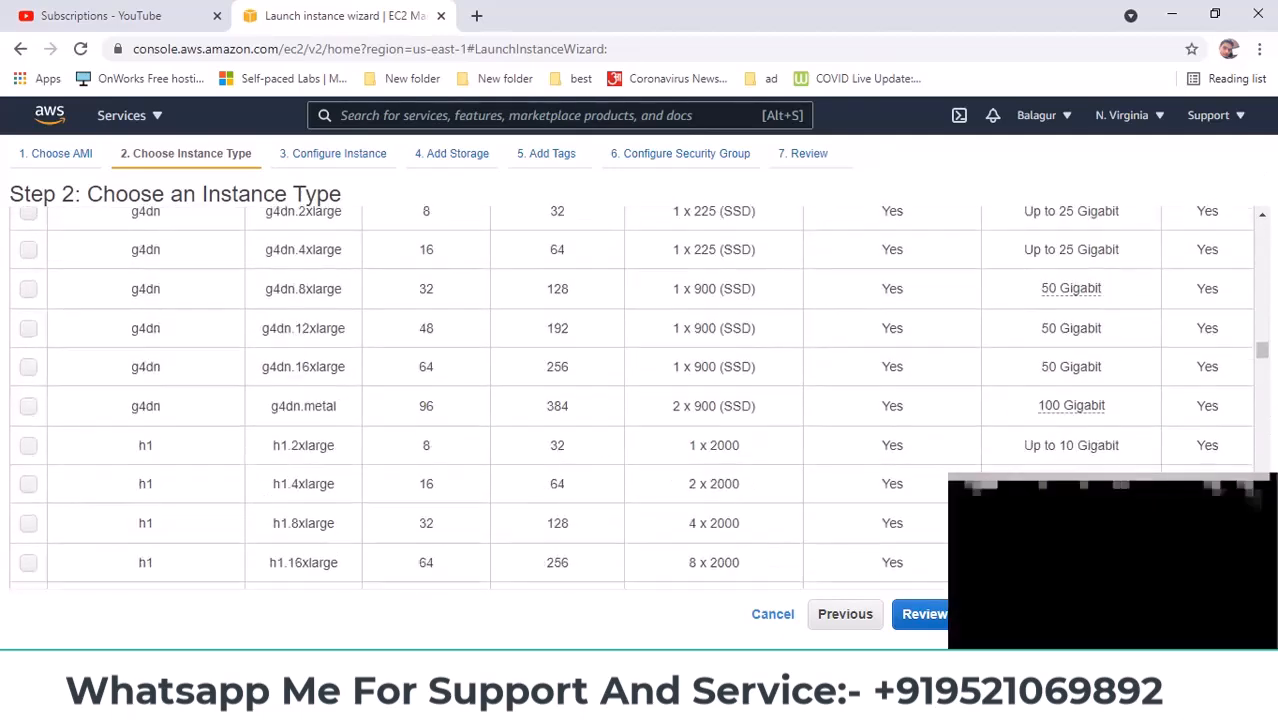
scroll(1274, 424, down, 10)
drag(1264, 387, 1264, 548)
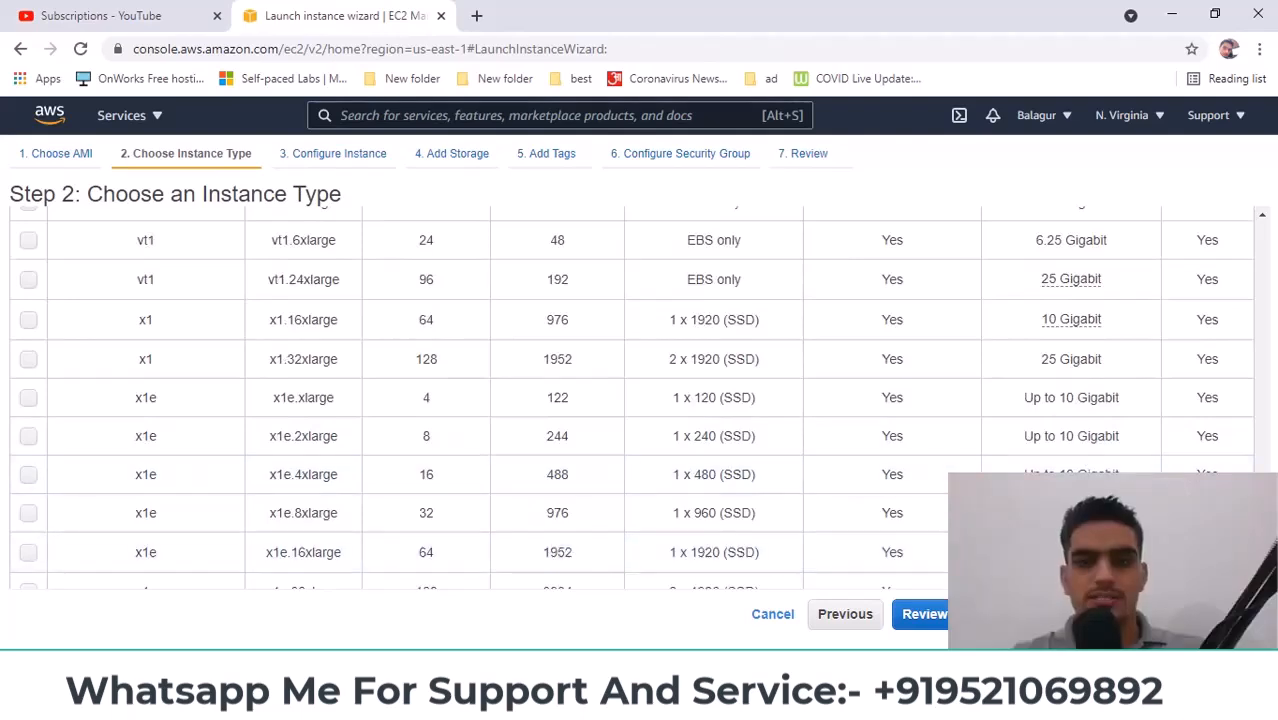
drag(1263, 548, 1263, 226)
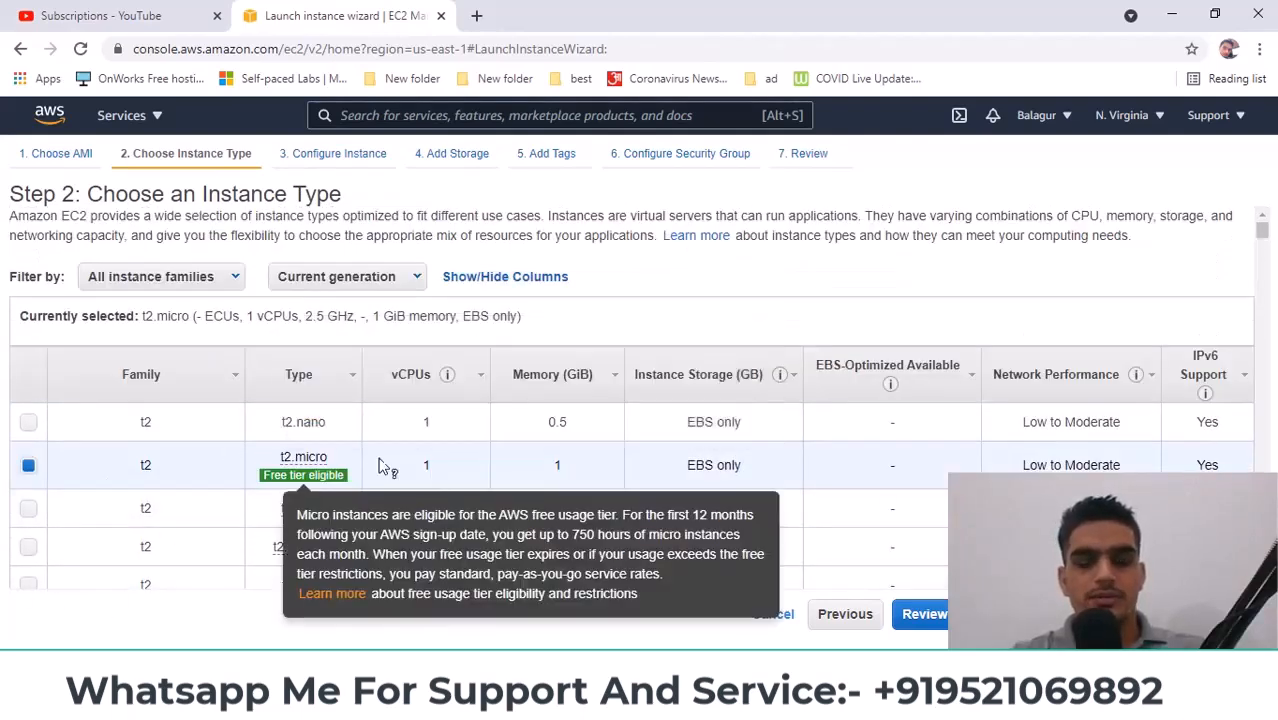
click(1140, 614)
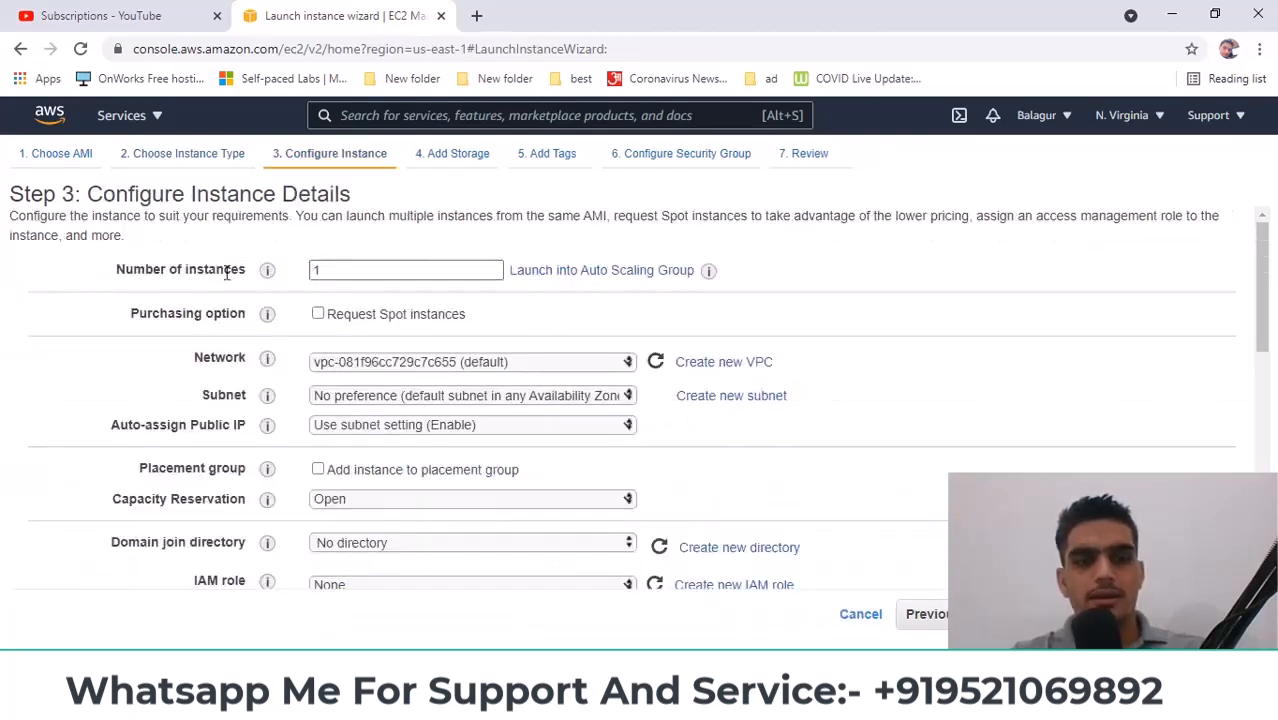
Try 5 as the number of instances, restore it to 1, and review the other instance details.
double_click(348, 270)
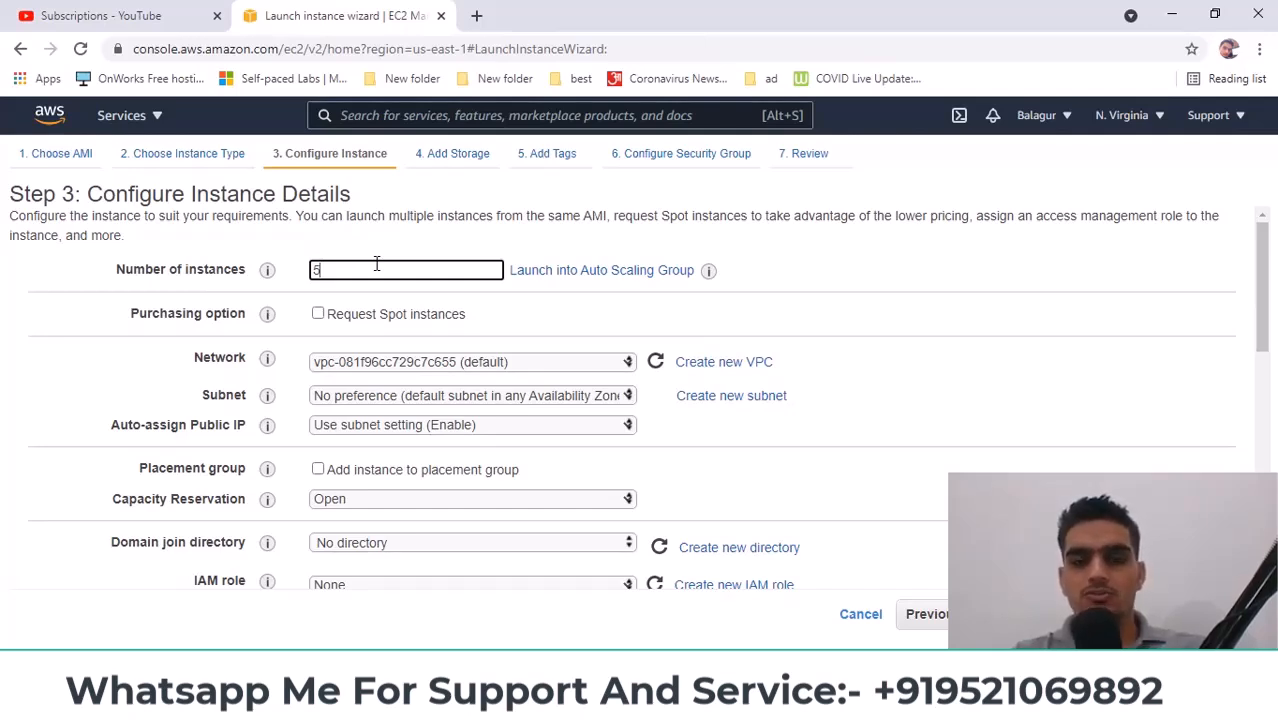
key(BackSpace)
text(1)
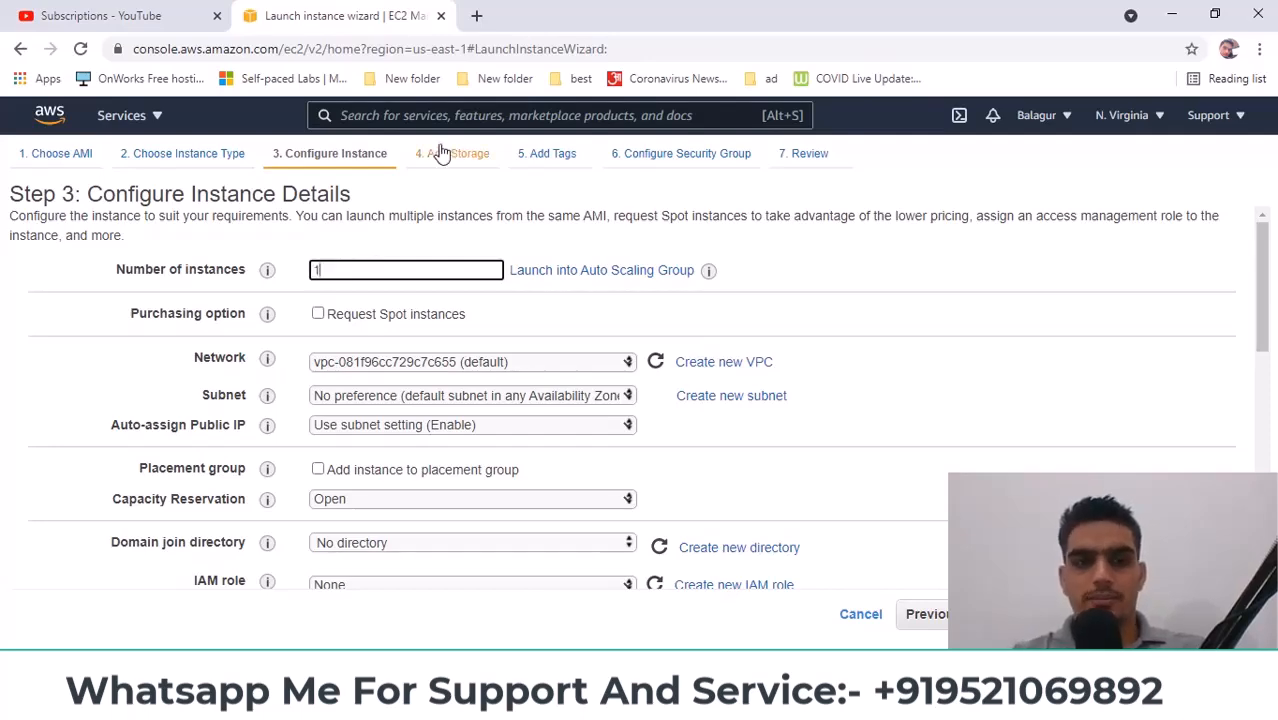
scroll(762, 363, down, 3)
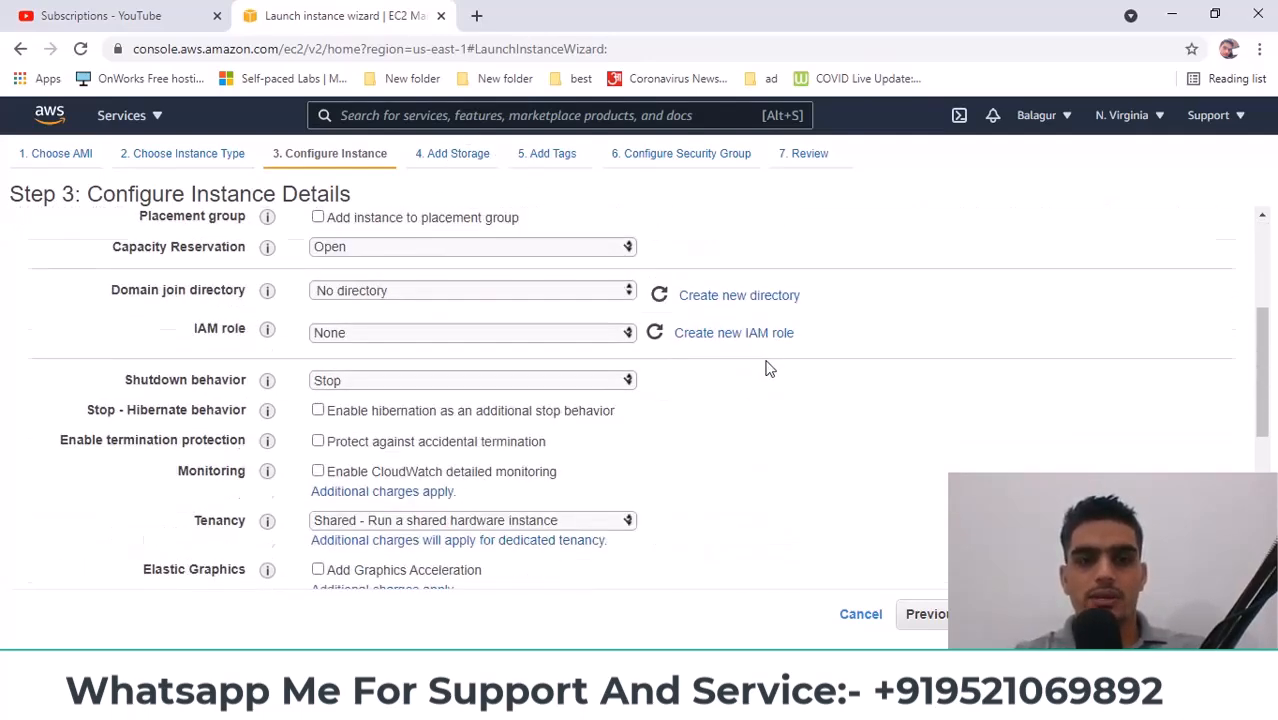
scroll(815, 390, up, 3)
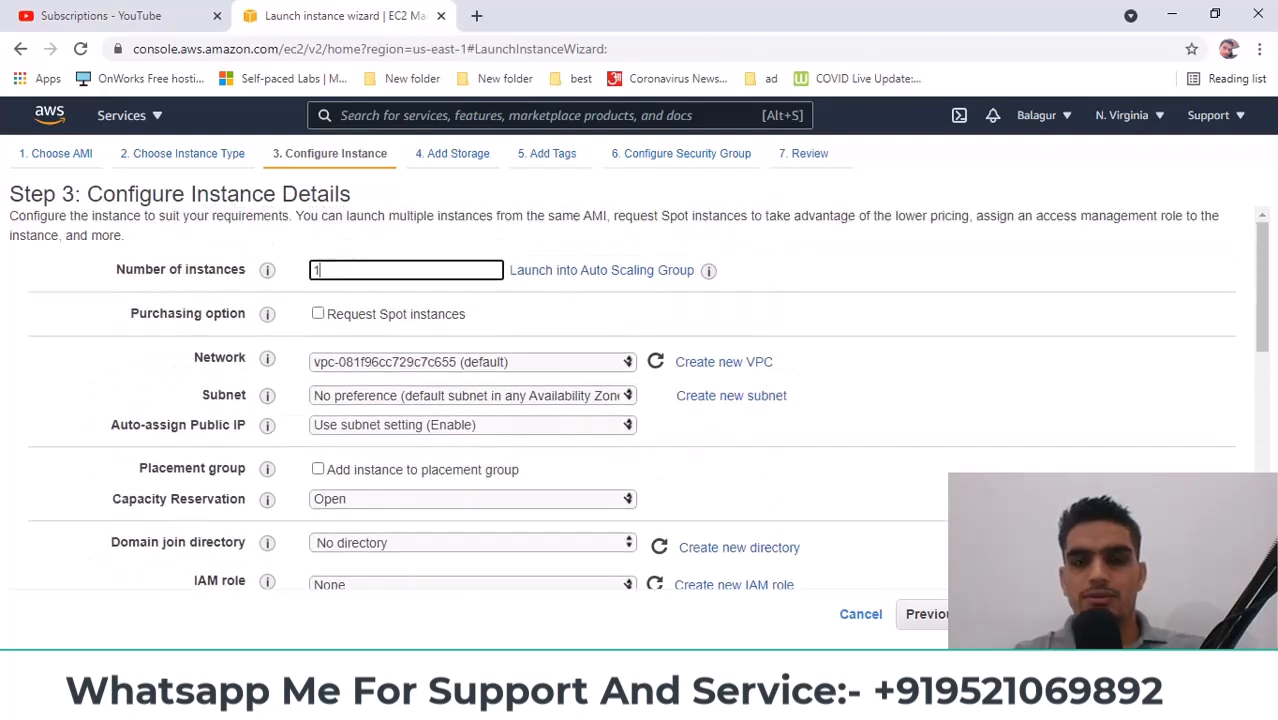
Open the storage settings, keep the 30 GiB General Purpose SSD root volume, and continue to the tags.
click(452, 153)
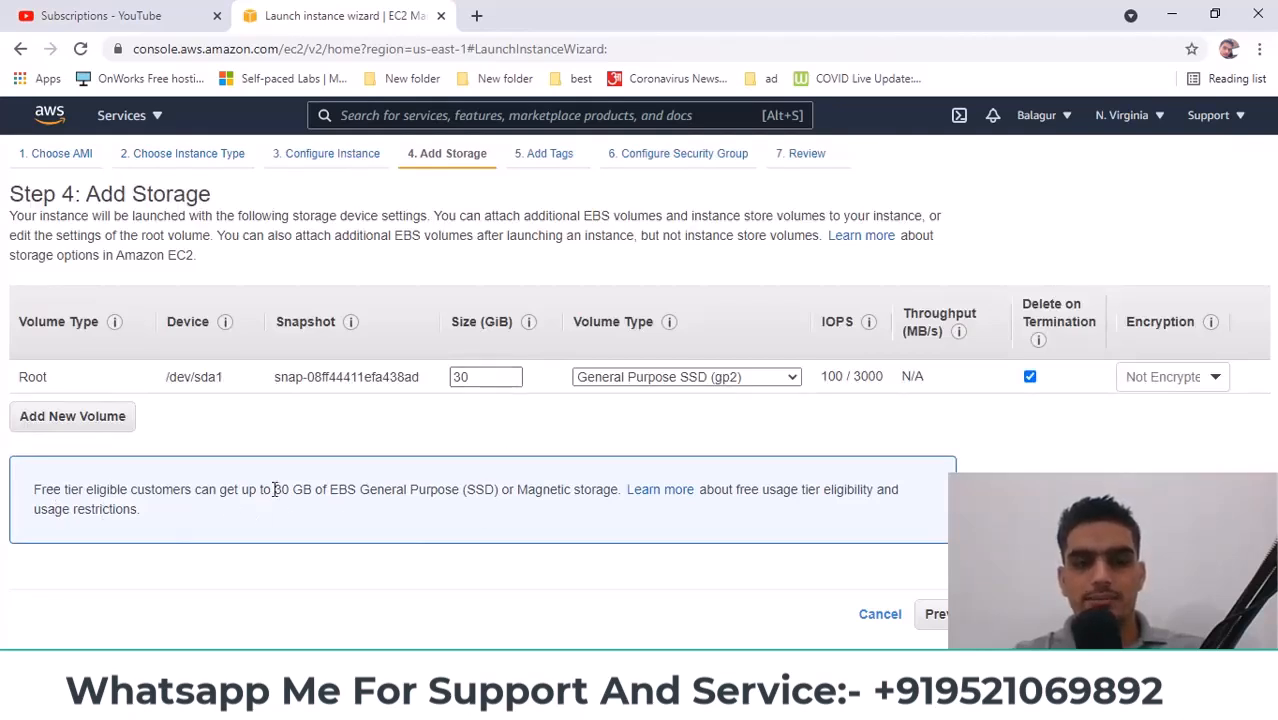
drag(272, 489, 322, 487)
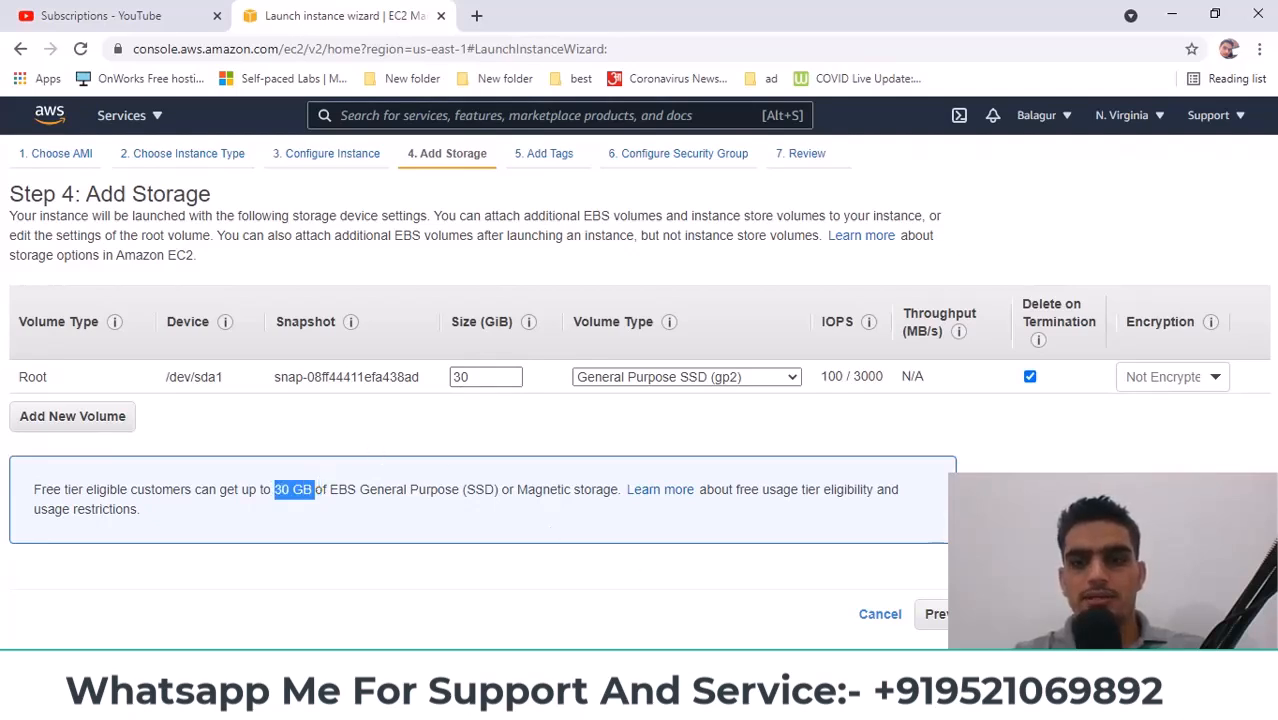
click(1205, 614)
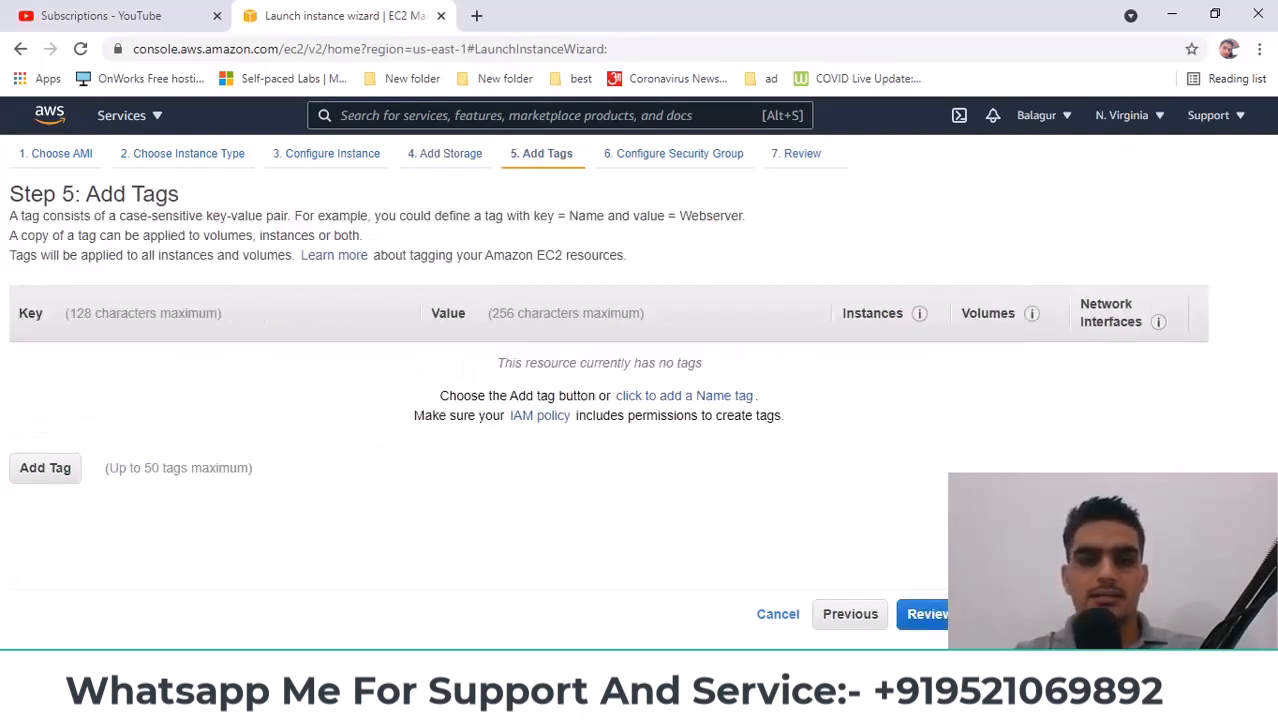
Add a tag with the key name and the value win1024, and remove it again.
click(43, 467)
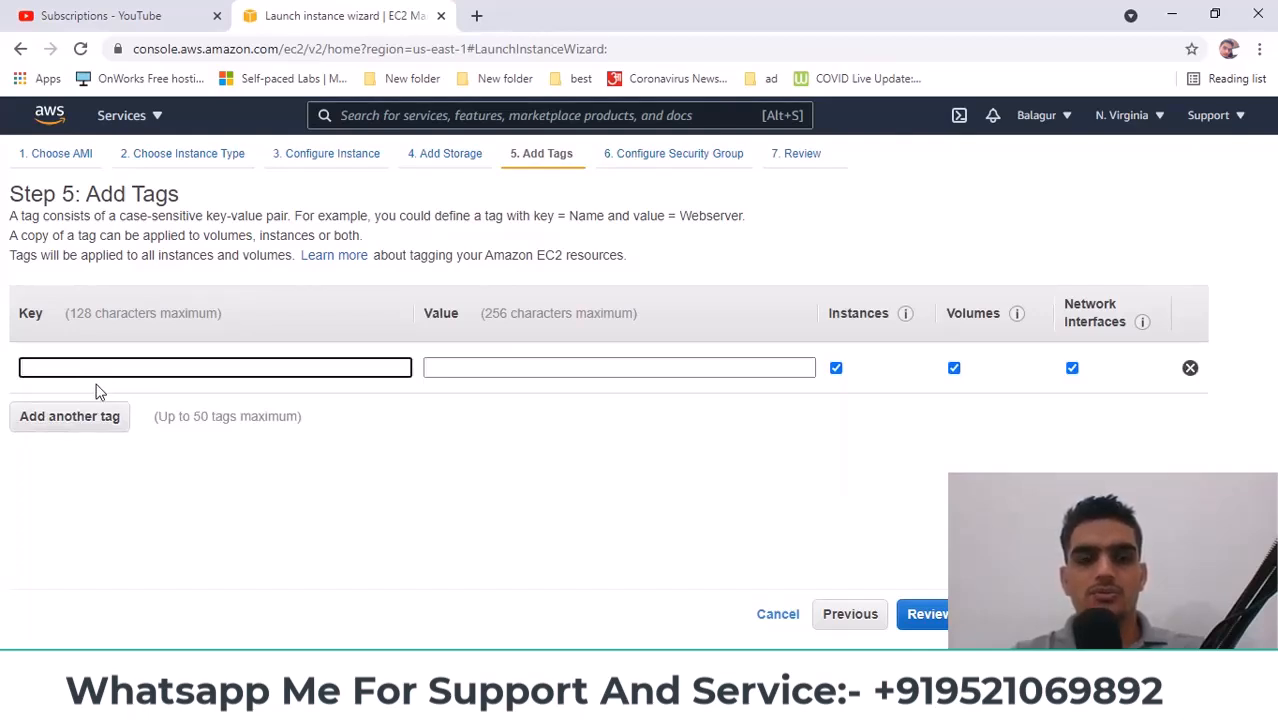
text(name)
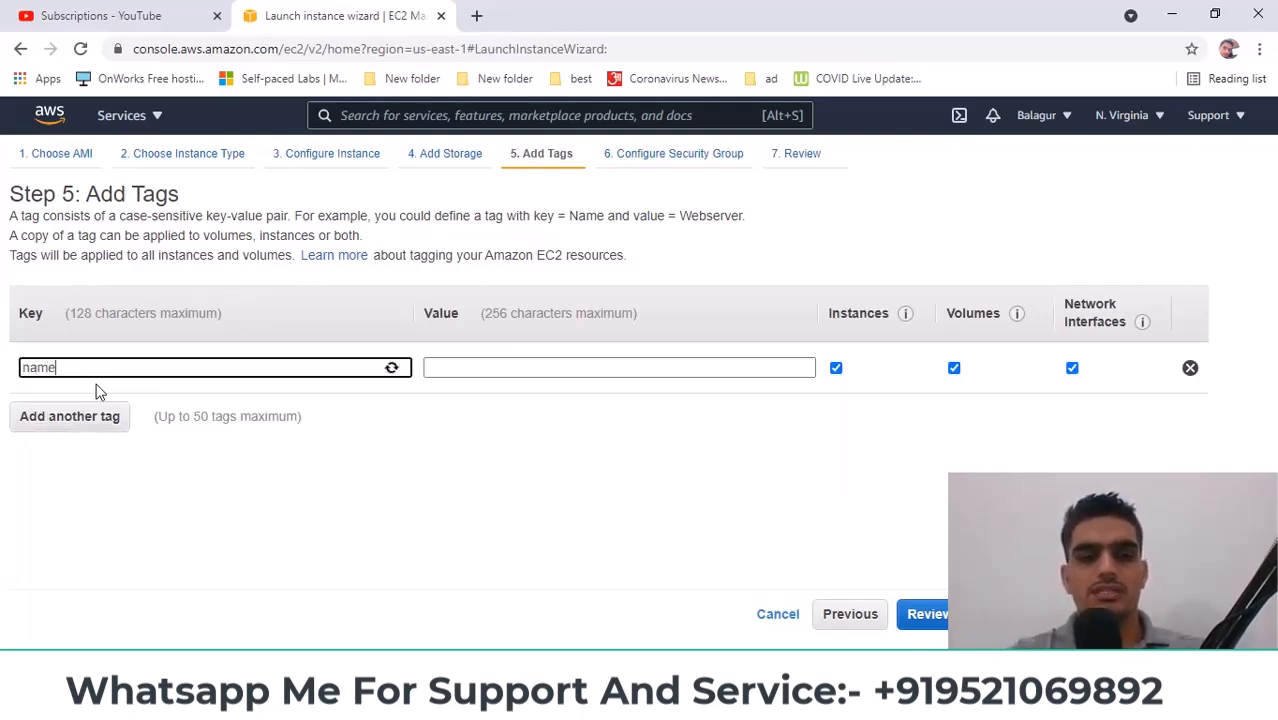
click(487, 369)
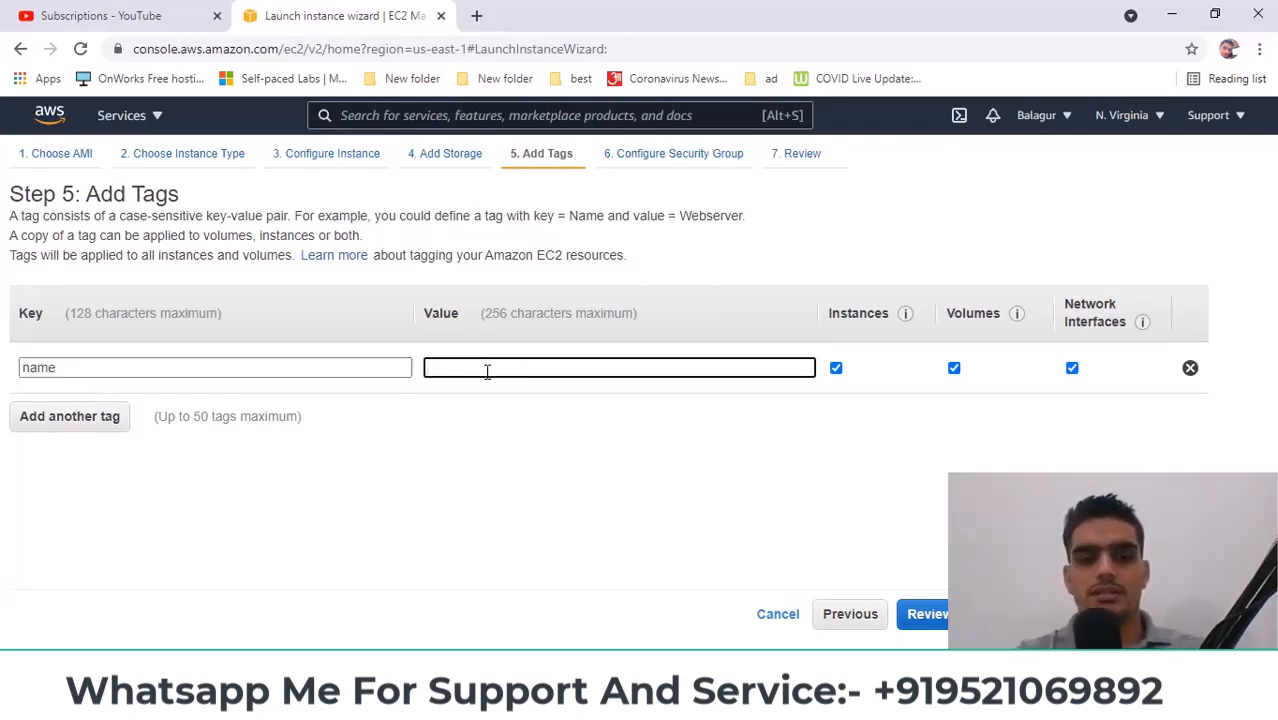
text(win1024)
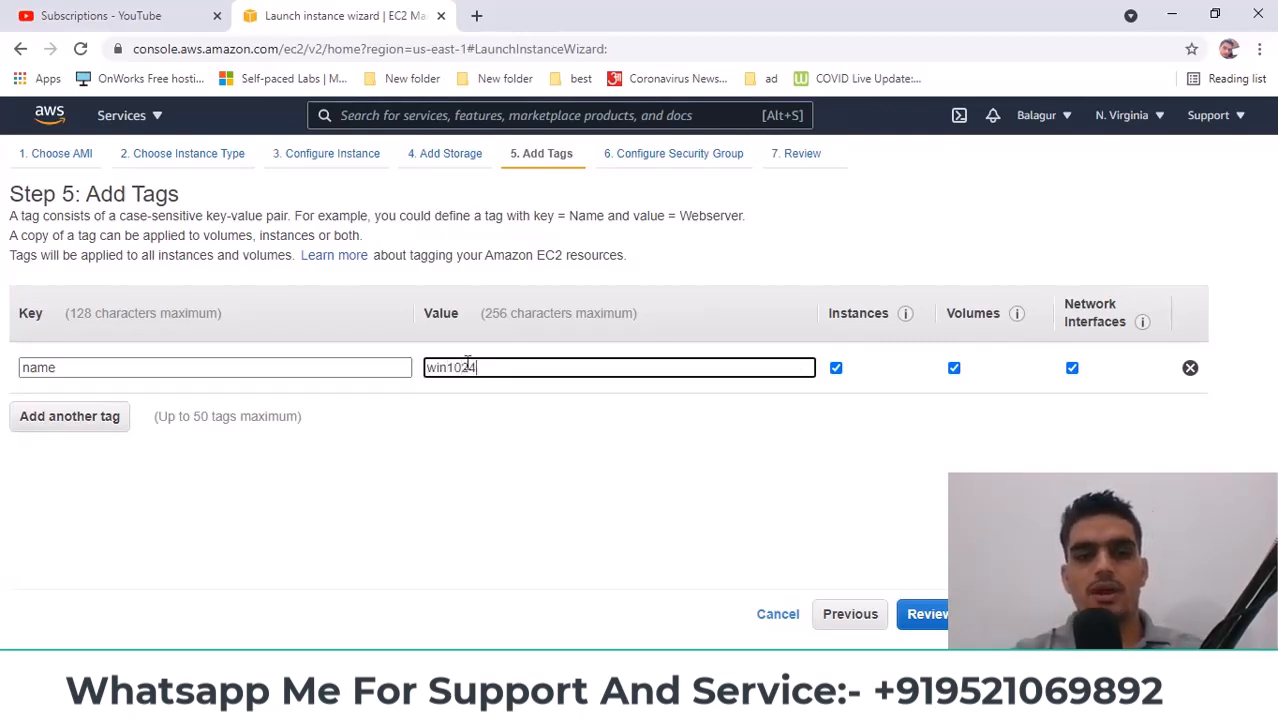
drag(475, 368, 391, 382)
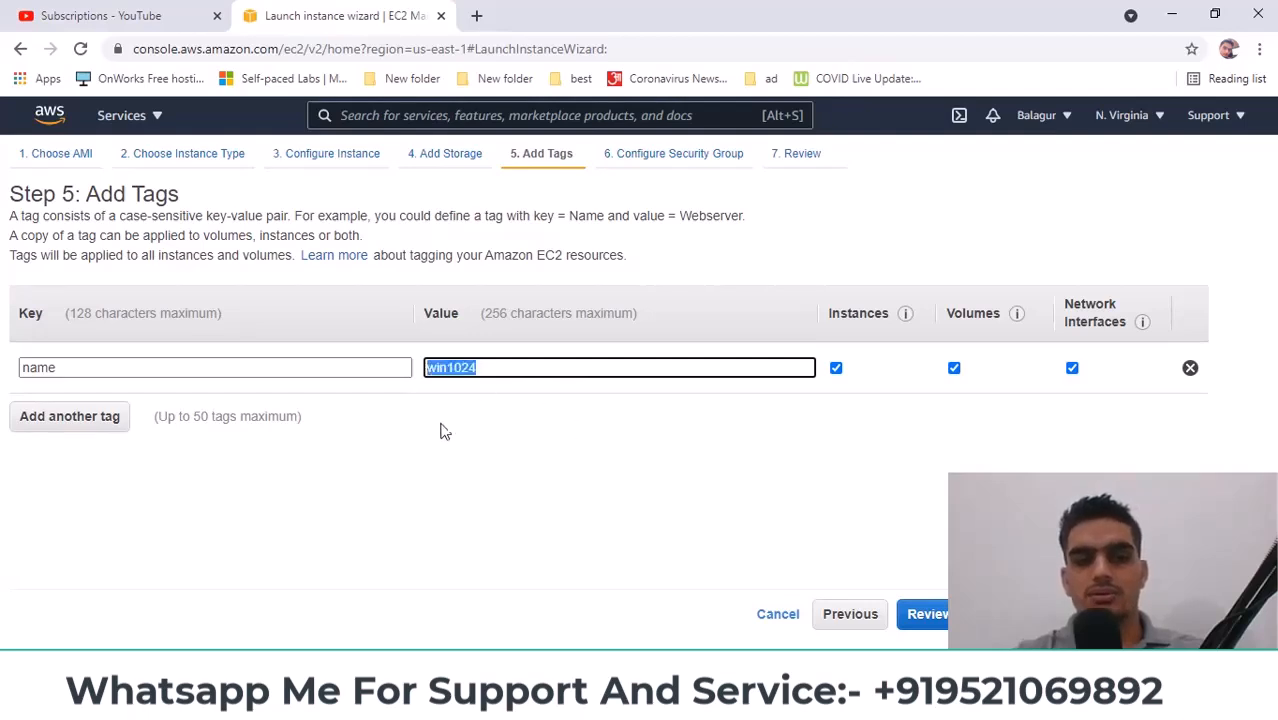
click(1190, 368)
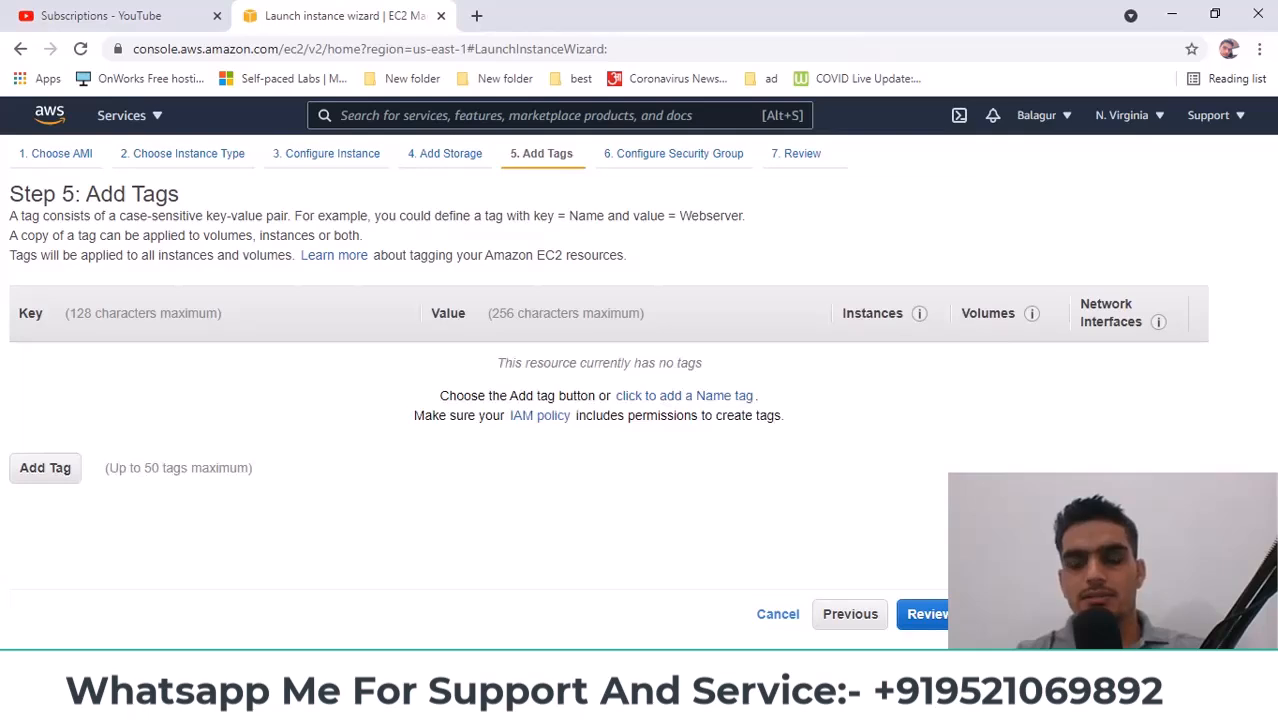
Continue to the security group, keep the new group with its RDP rule, and proceed through the review to launch.
click(1150, 614)
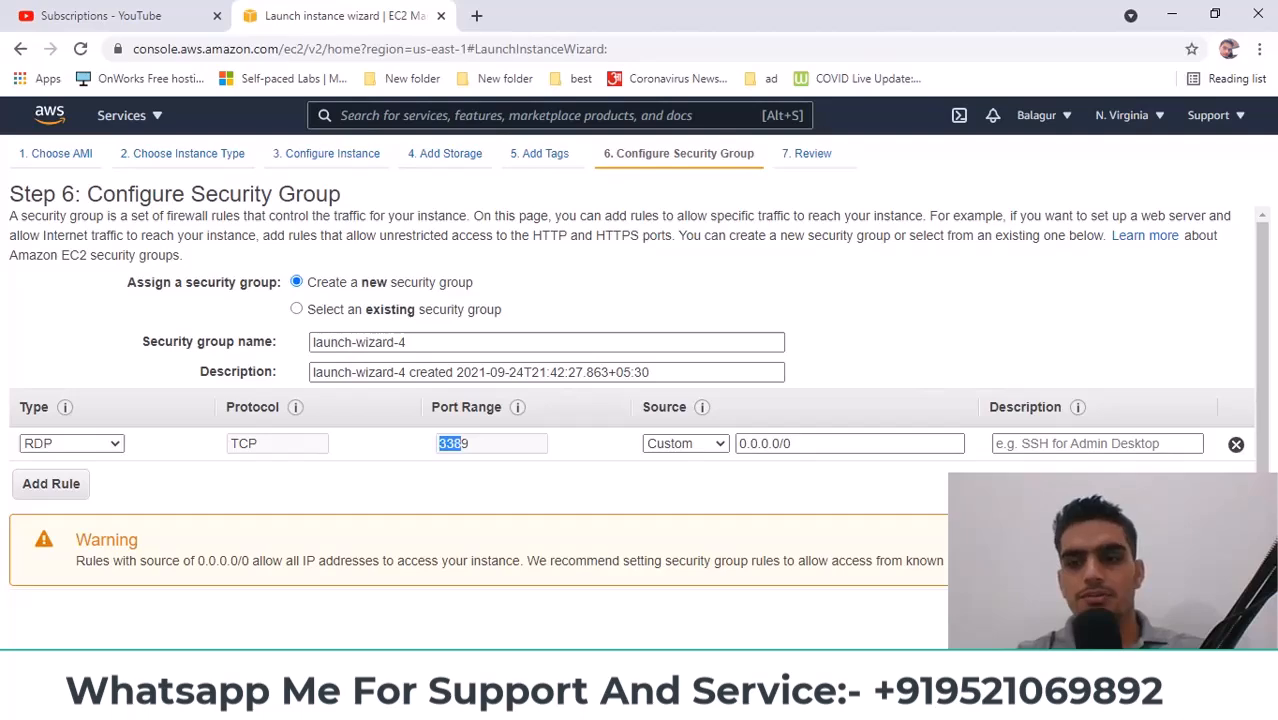
click(1186, 609)
click(1212, 609)
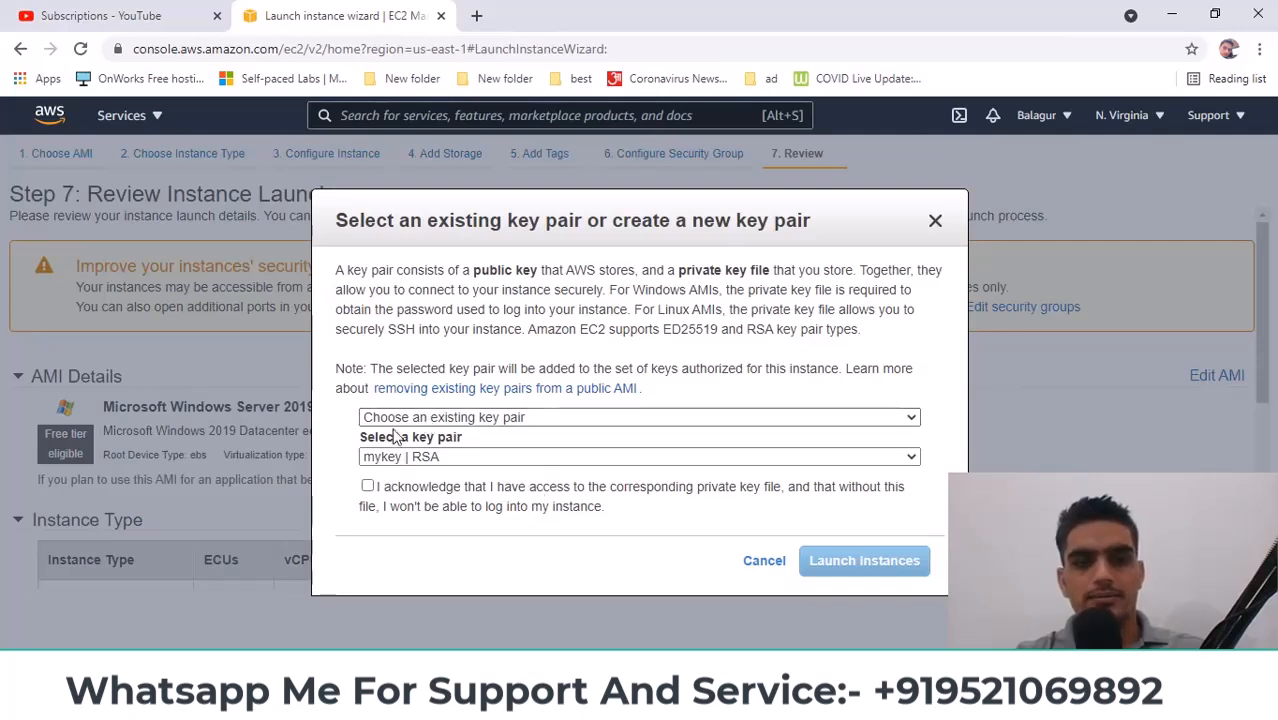
Create a new RSA key pair named win10 and download its private key file.
click(418, 420)
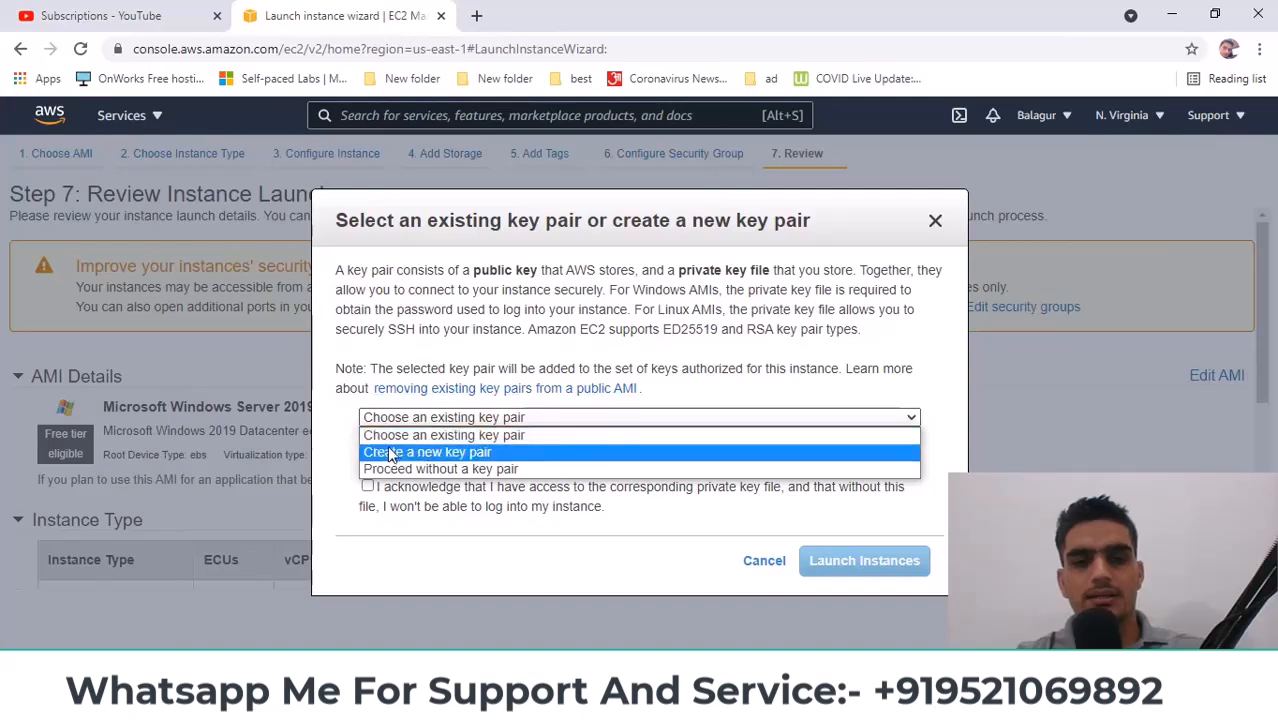
click(390, 435)
click(422, 420)
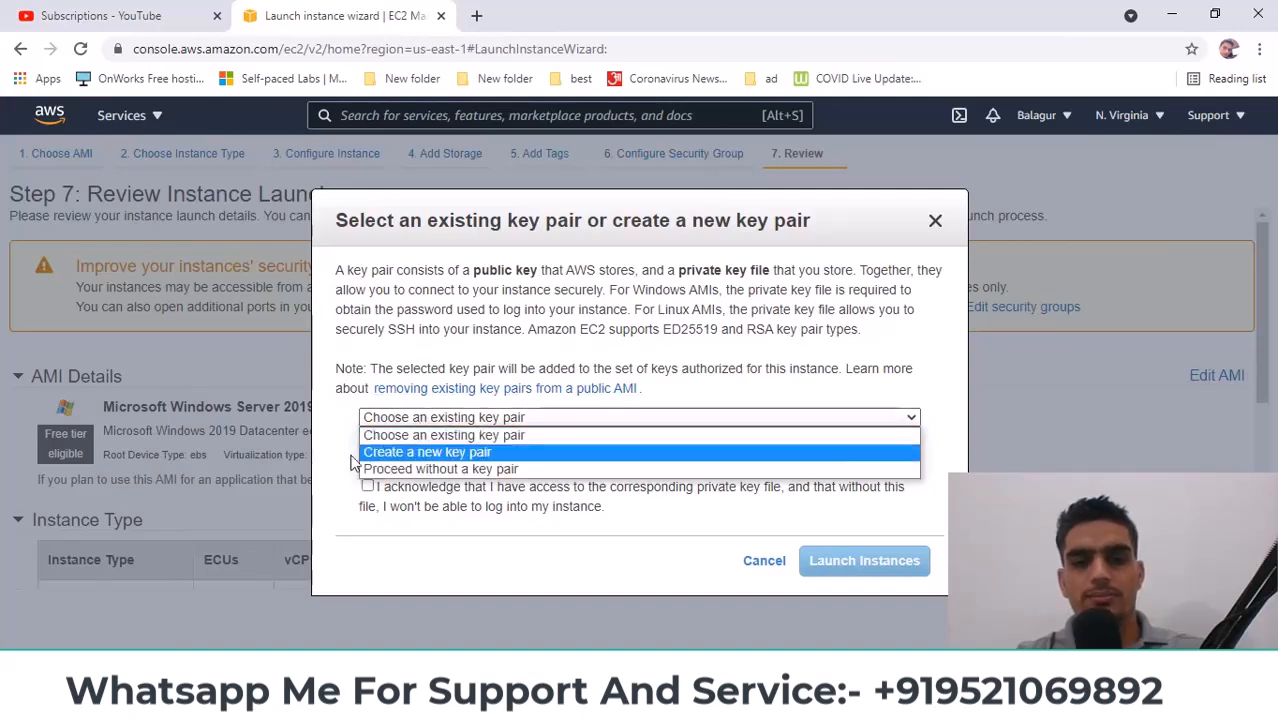
click(463, 454)
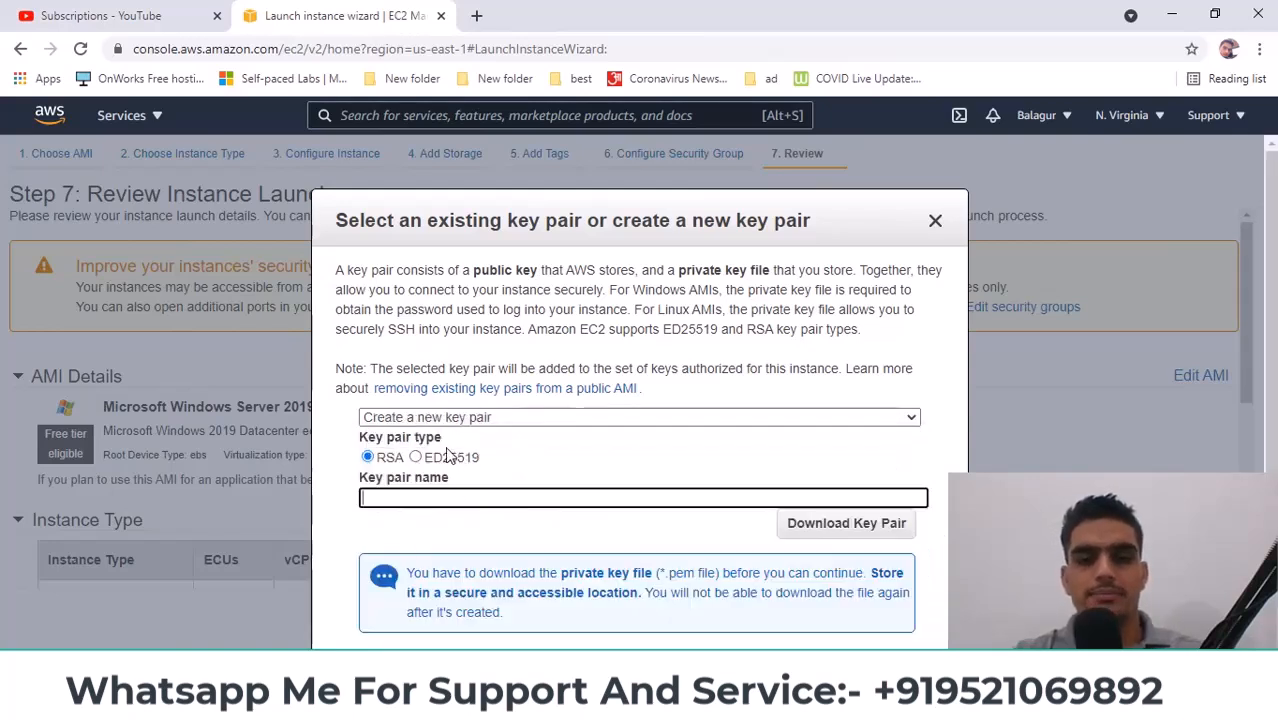
text(win10)
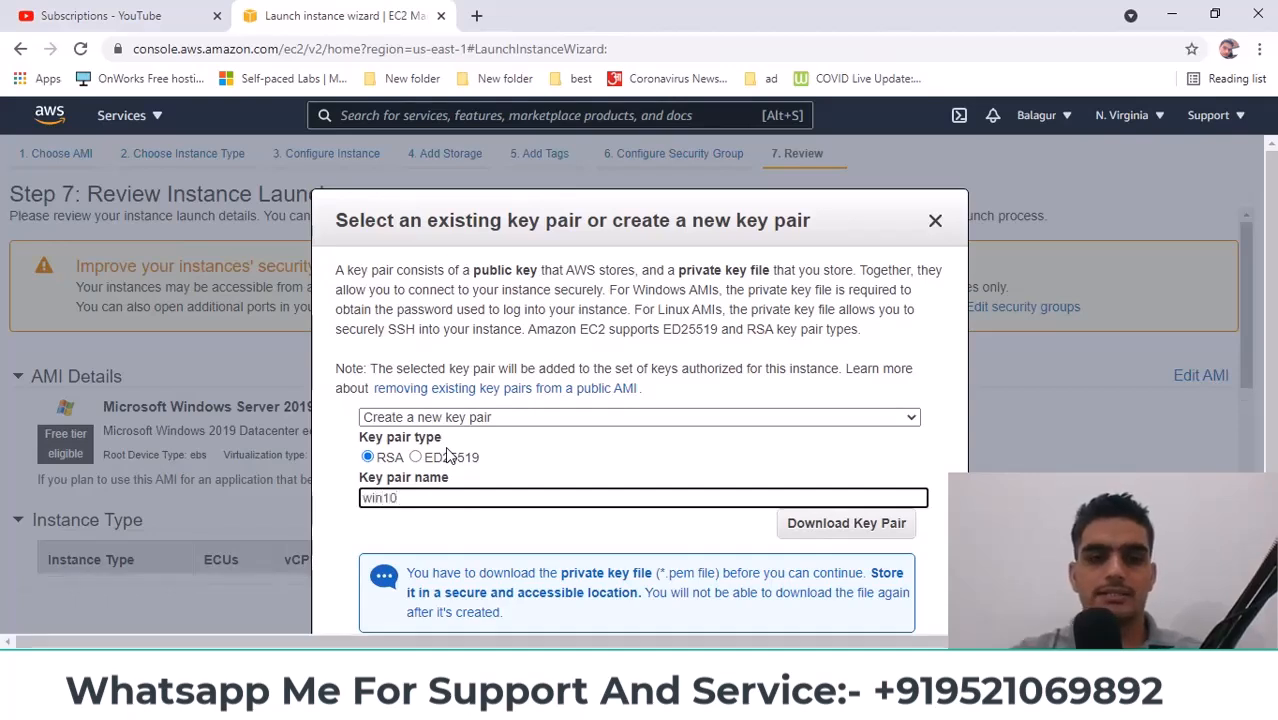
click(830, 530)
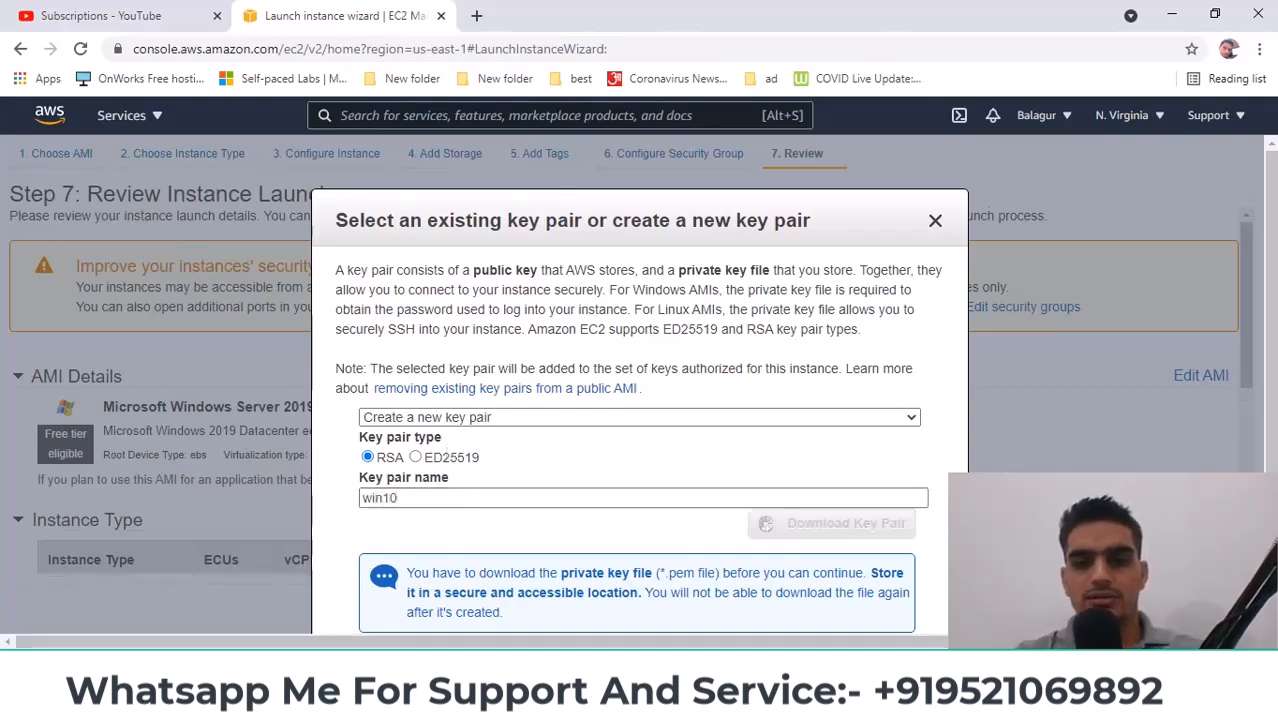
Launch the instance with the new key pair and check its state in the instances list.
scroll(832, 530, down, 1)
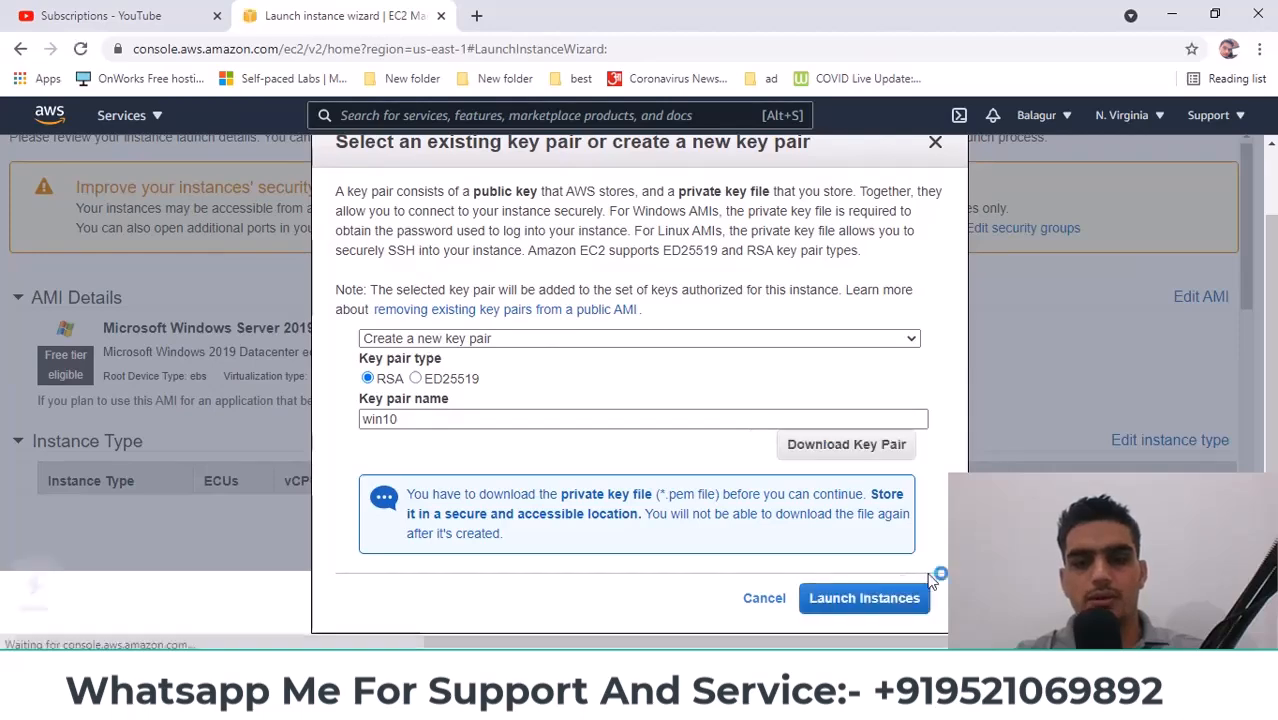
scroll(893, 531, up, 1)
scroll(893, 531, down, 2)
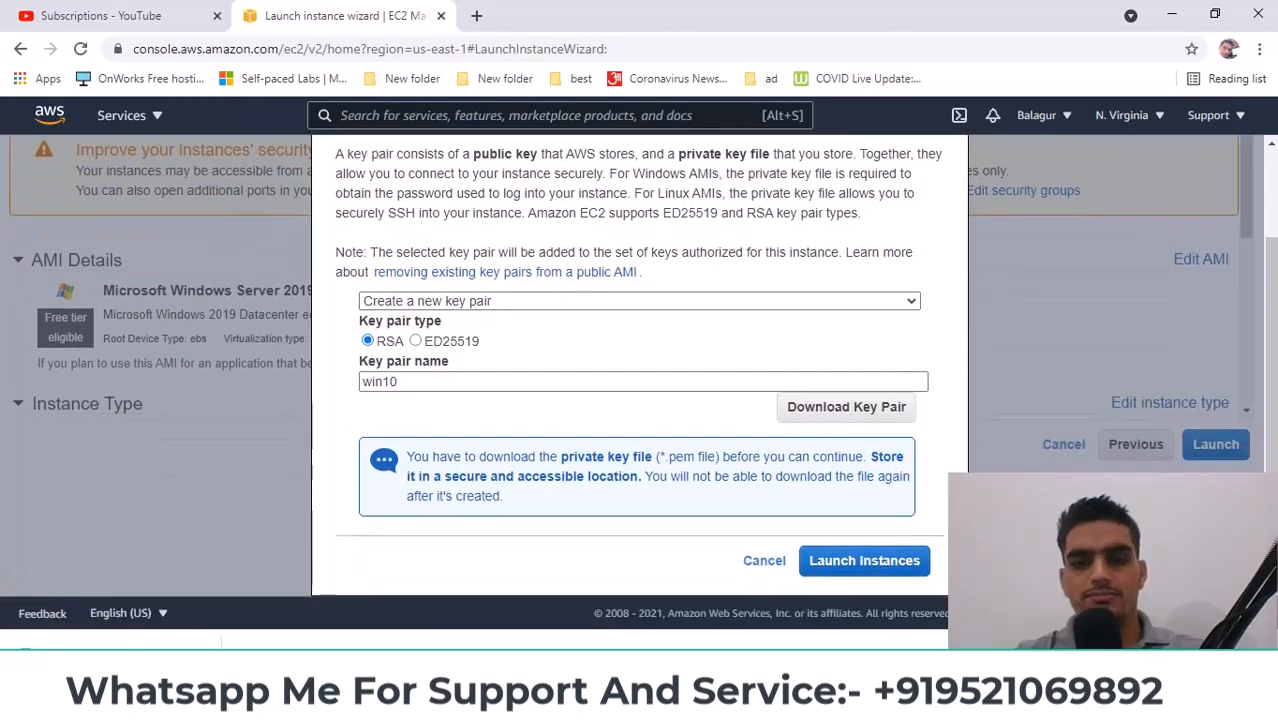
scroll(918, 643, up, 1)
click(870, 620)
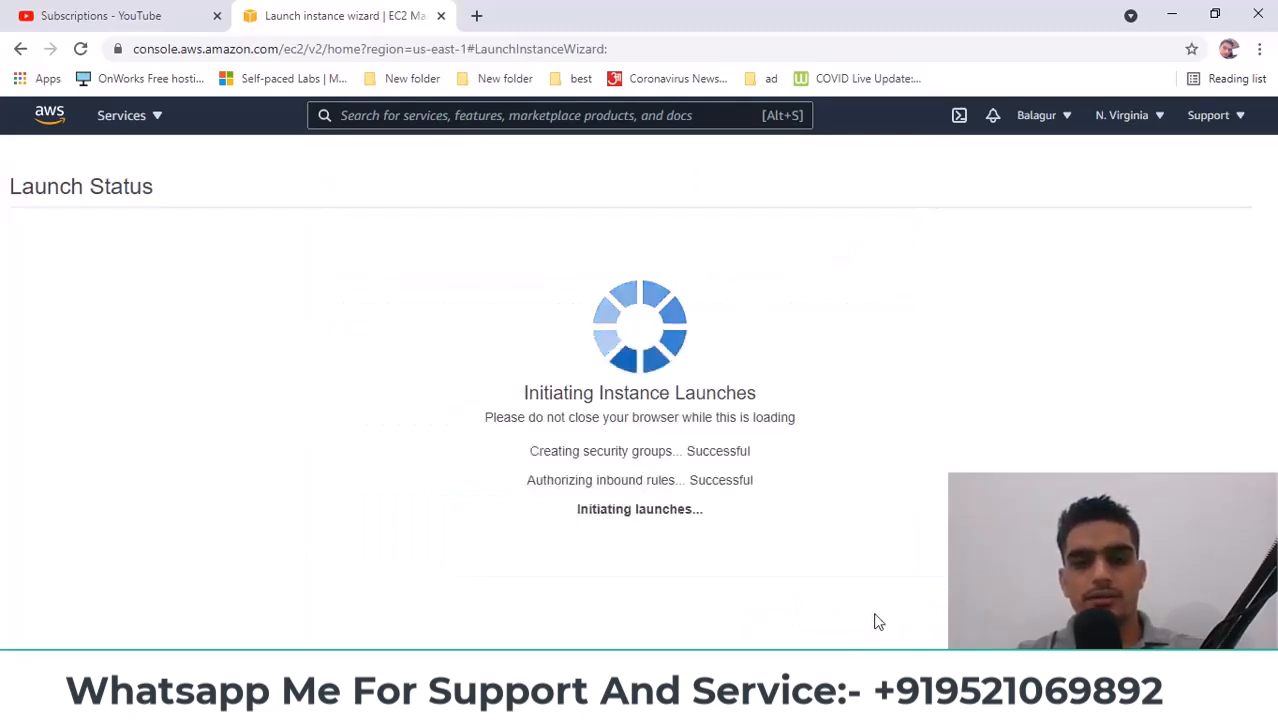
scroll(877, 621, down, 3)
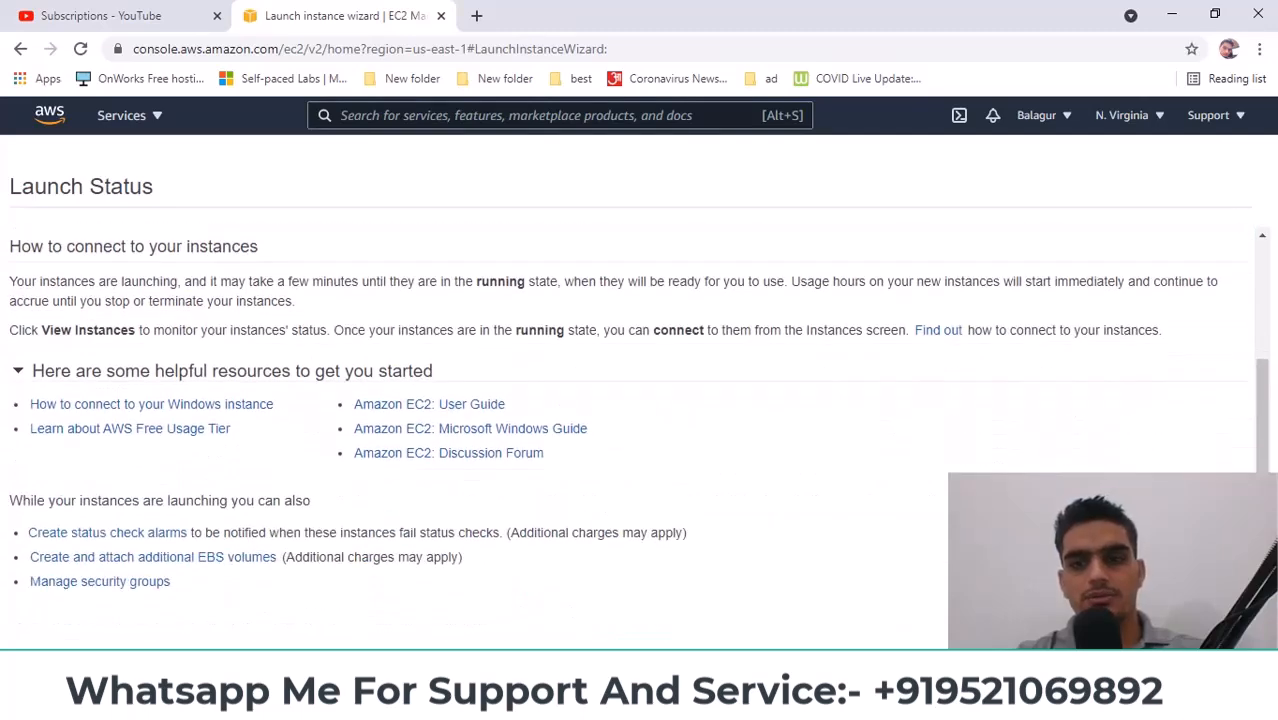
click(1197, 624)
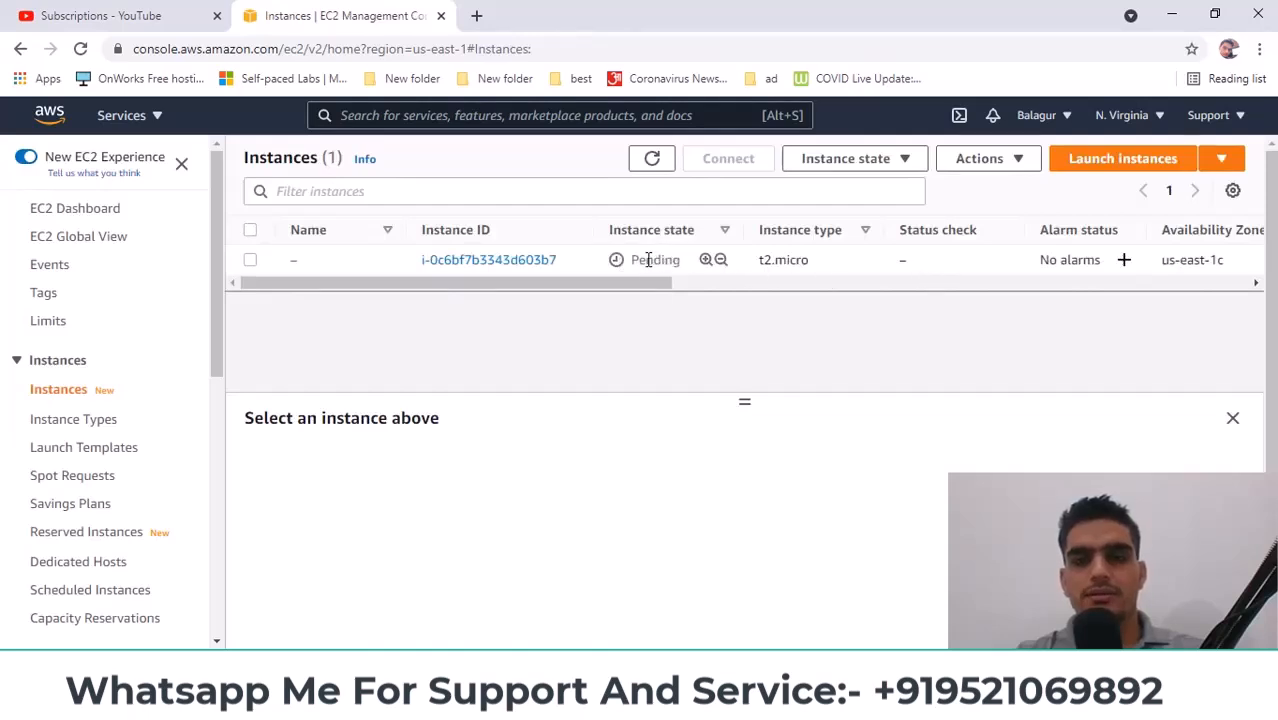
drag(641, 260, 914, 266)
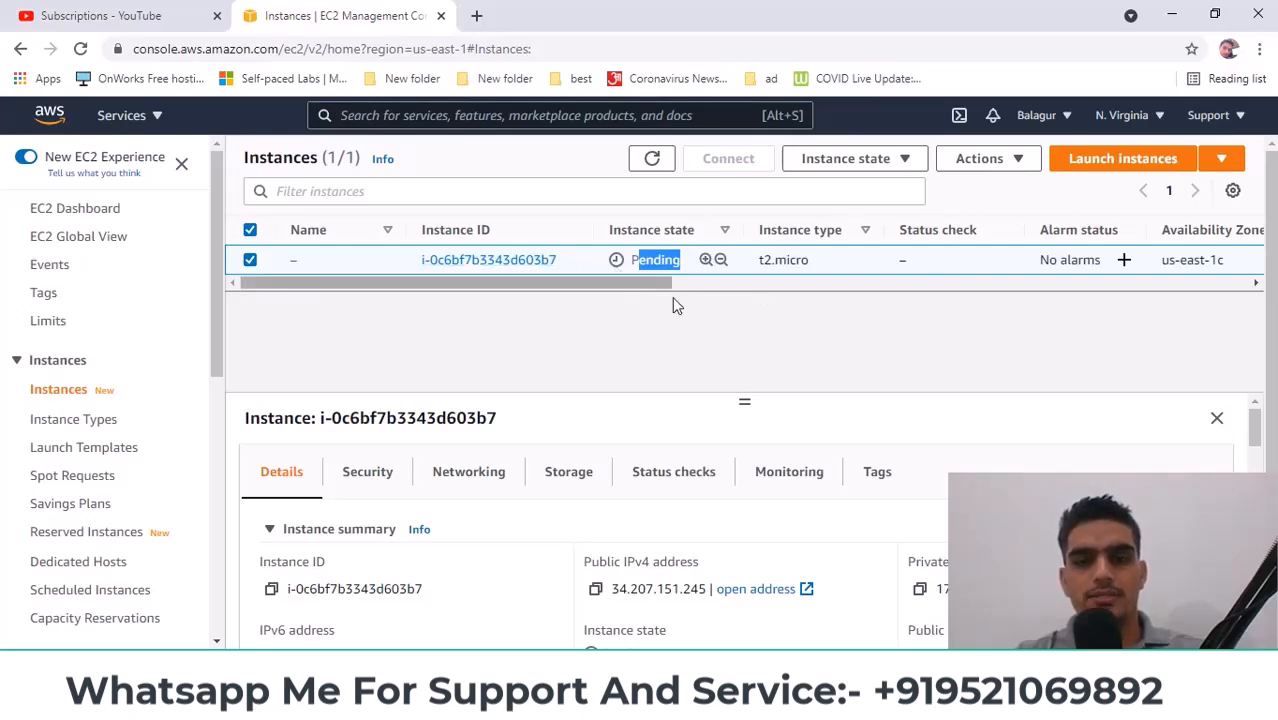
Search Windows for rdp and open Remote Desktop Connection, then return to the EC2 instances list.
key(super+s)
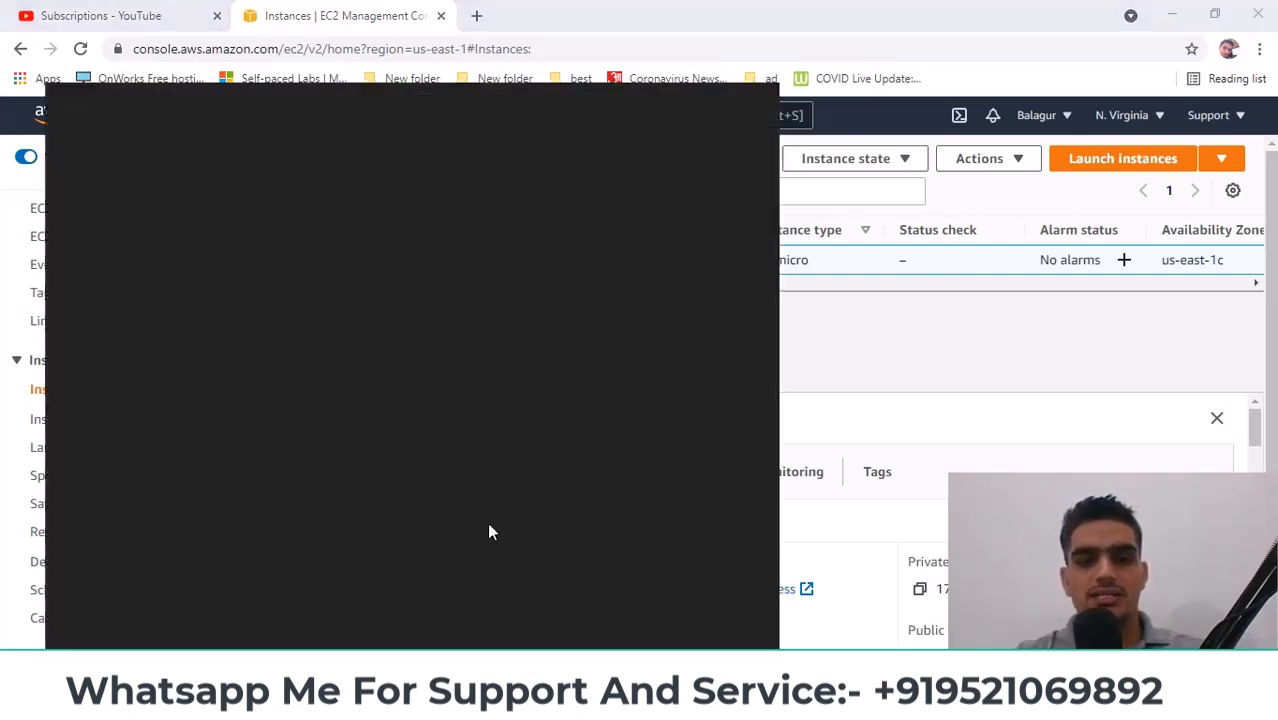
click(856, 391)
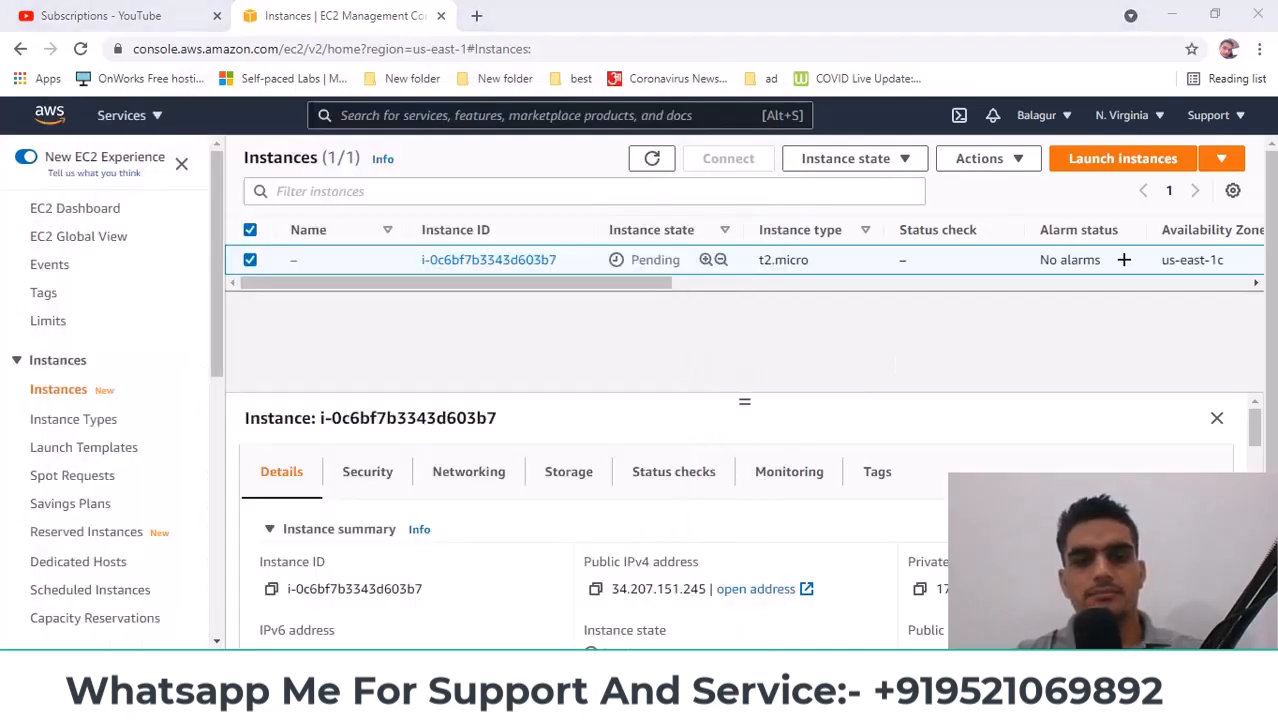
key(super+s)
text(e)
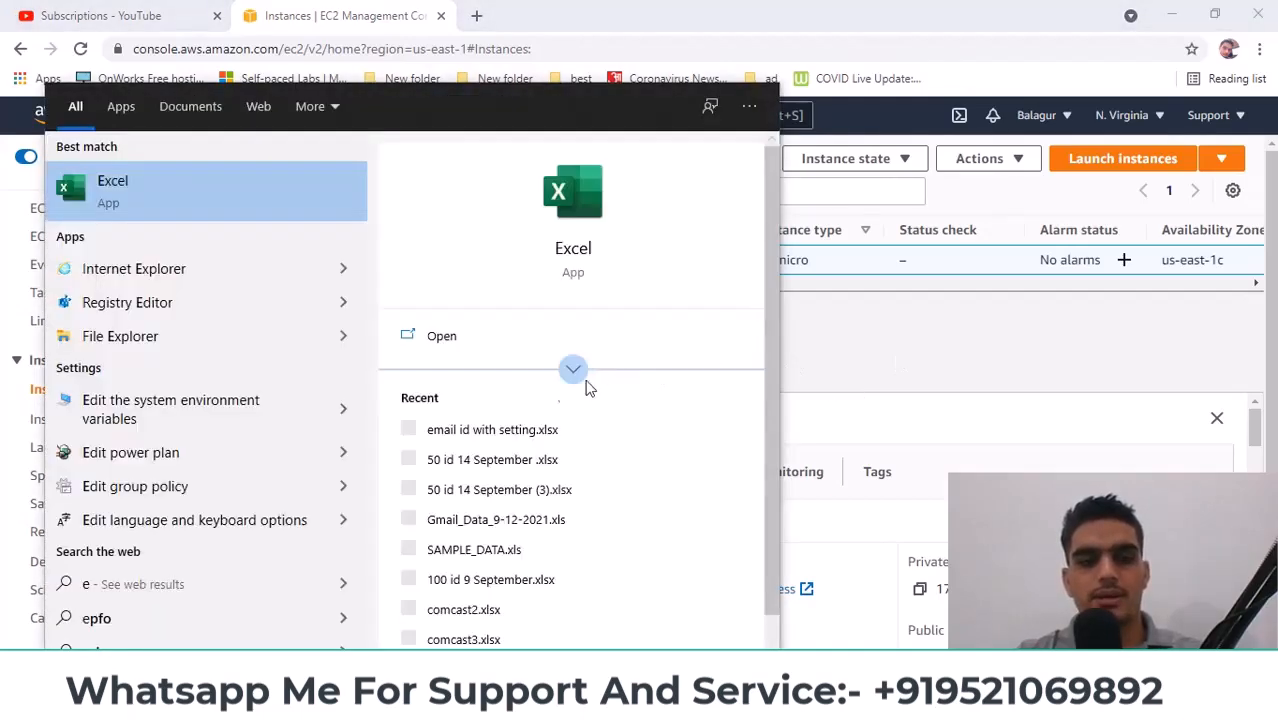
key(BackSpace)
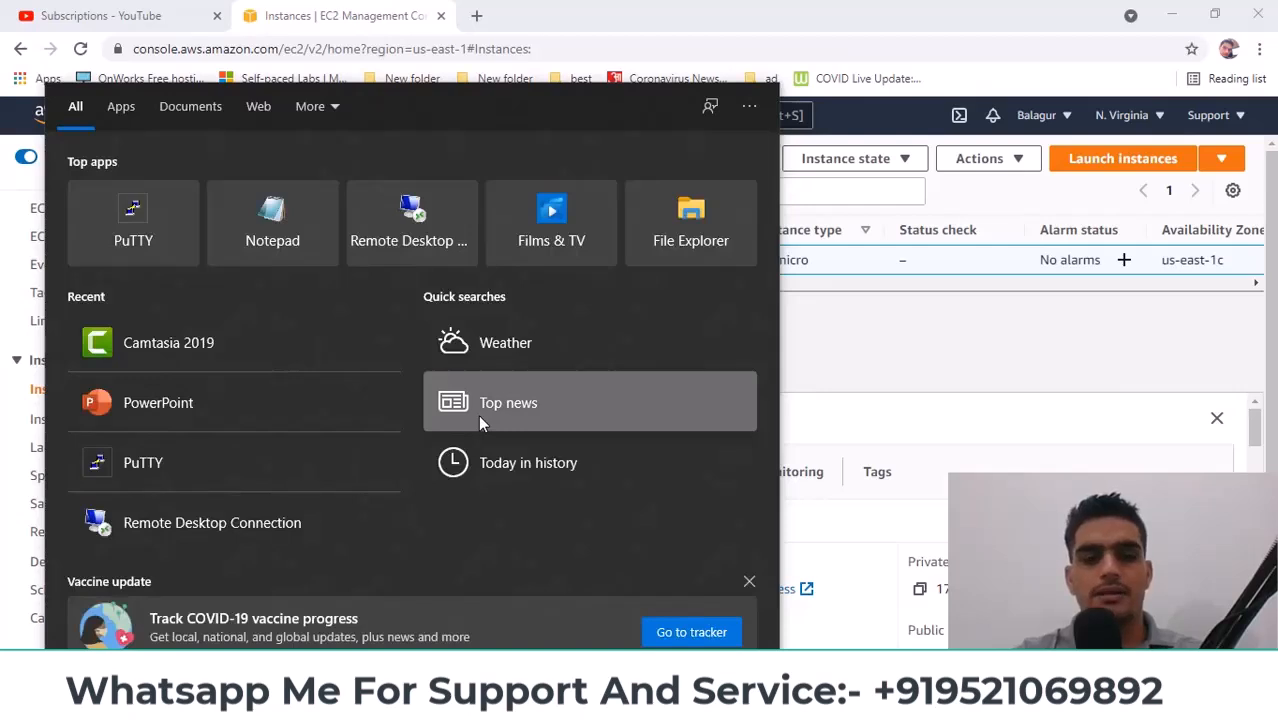
text(rdp)
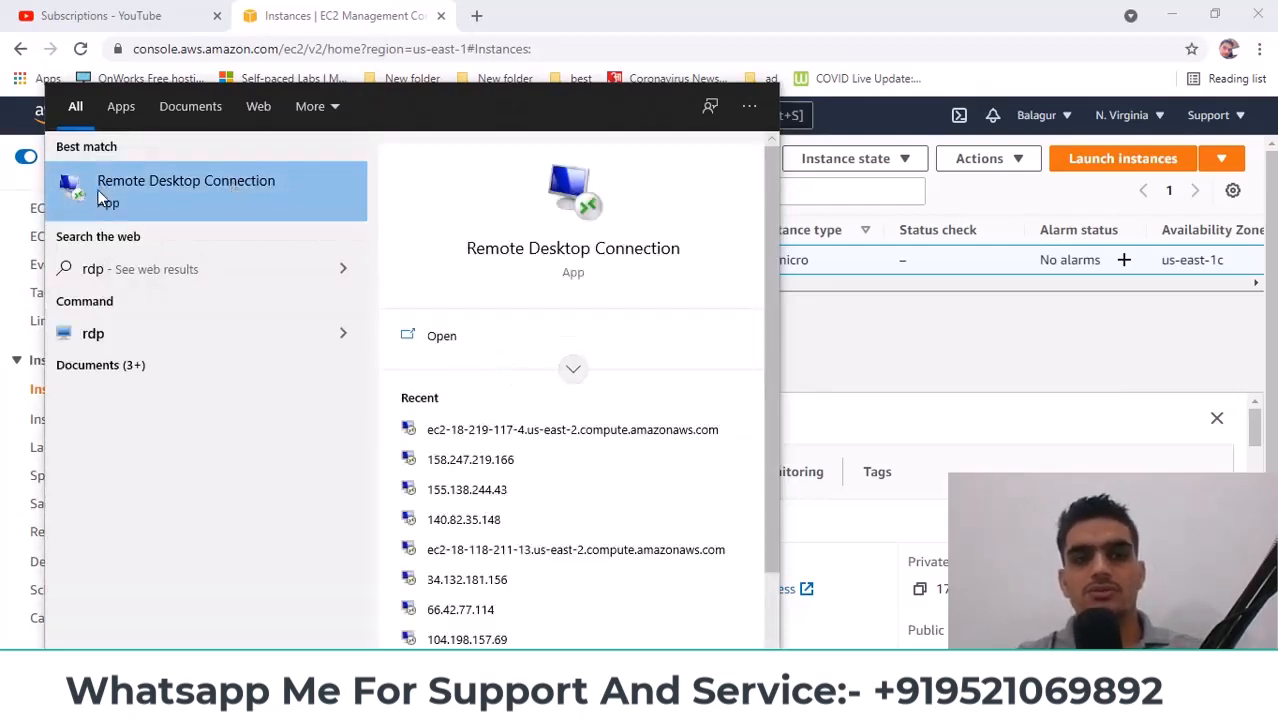
click(245, 186)
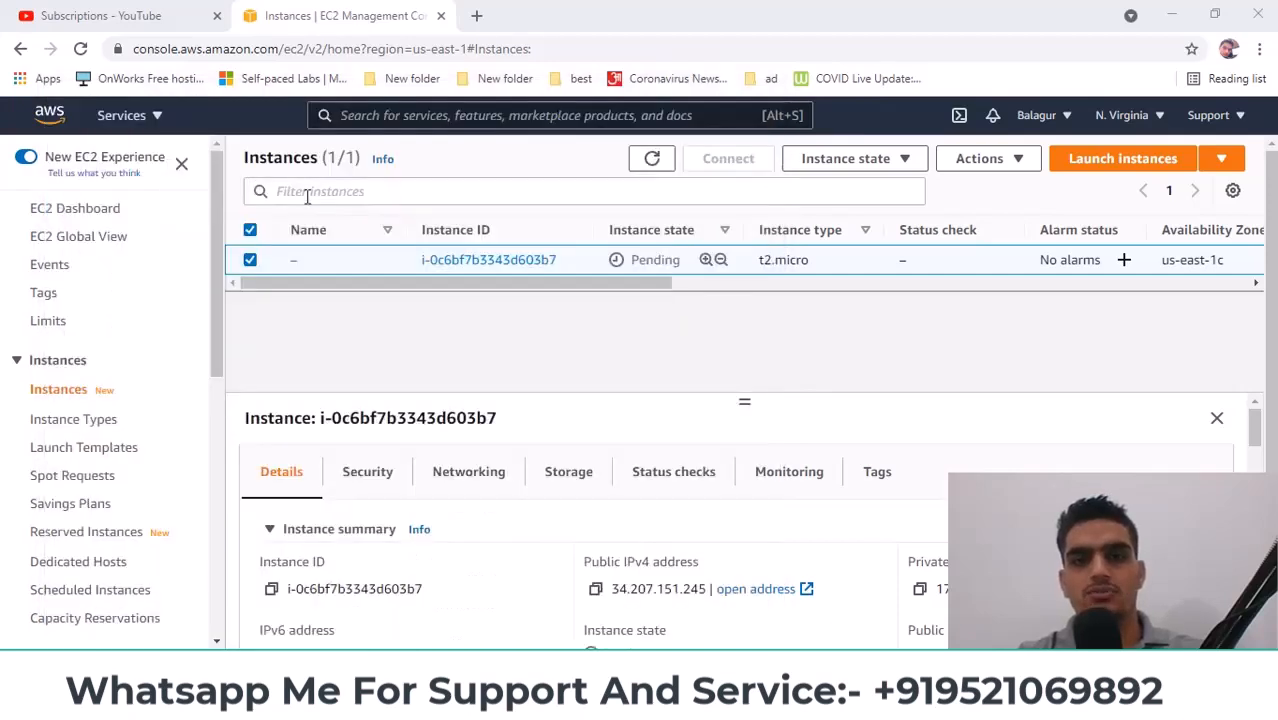
click(1007, 347)
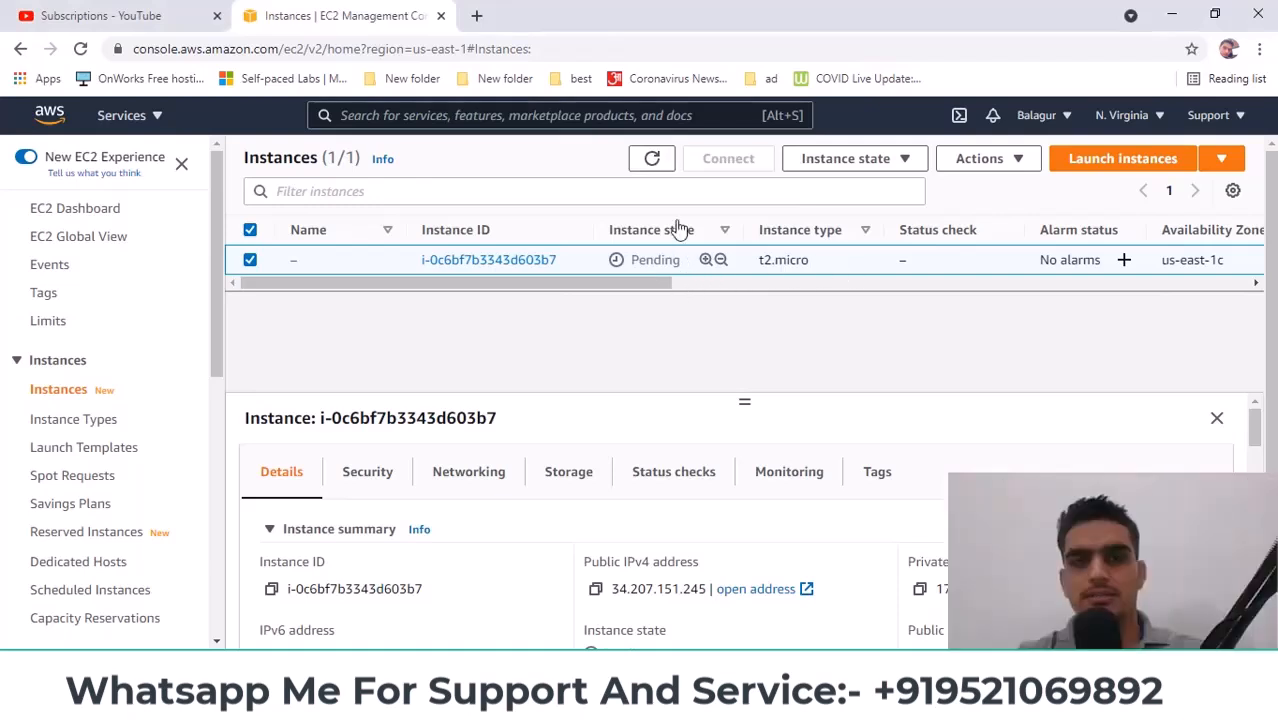
Refresh the instances list and open the RDP client connection details for the t2.micro instance.
click(655, 162)
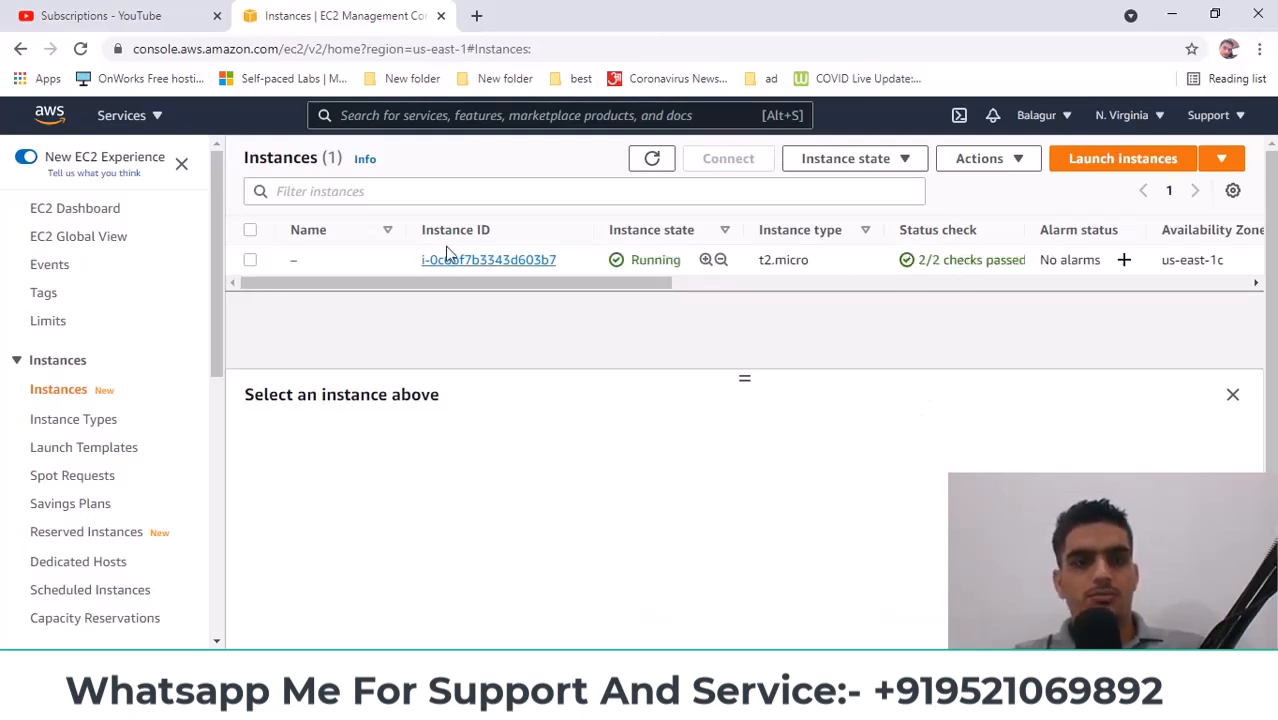
right_click(365, 265)
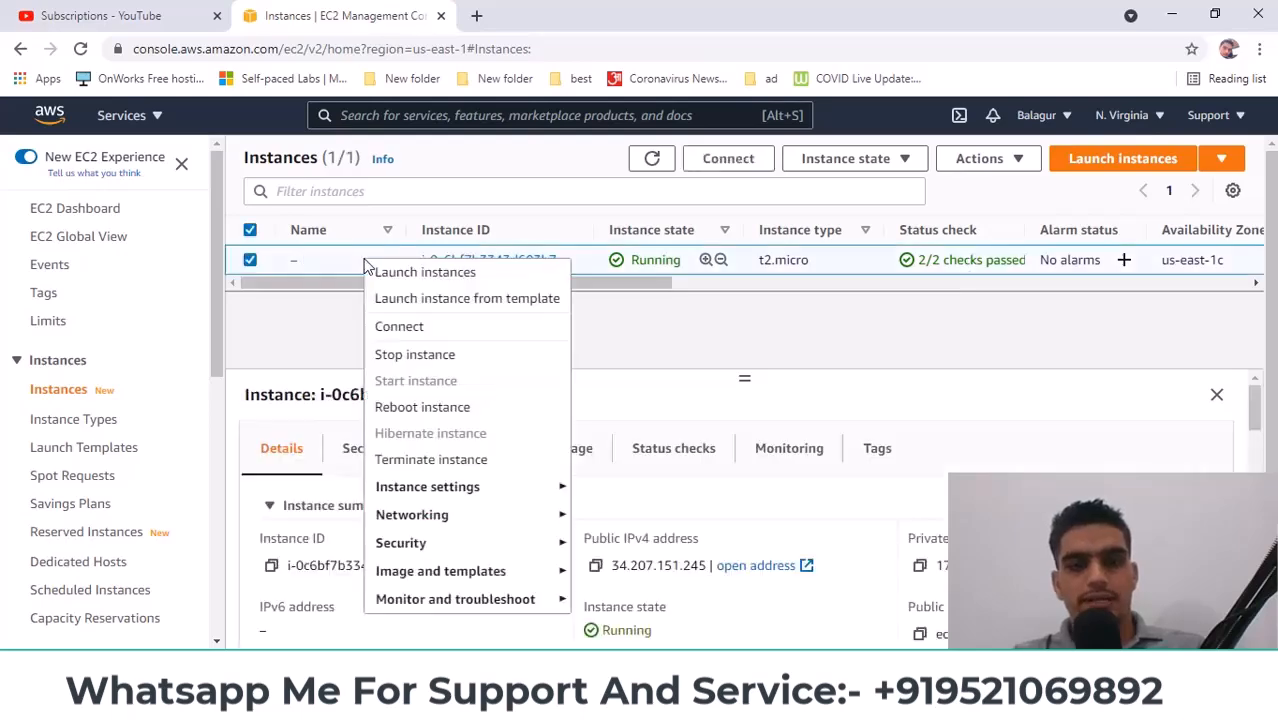
click(404, 330)
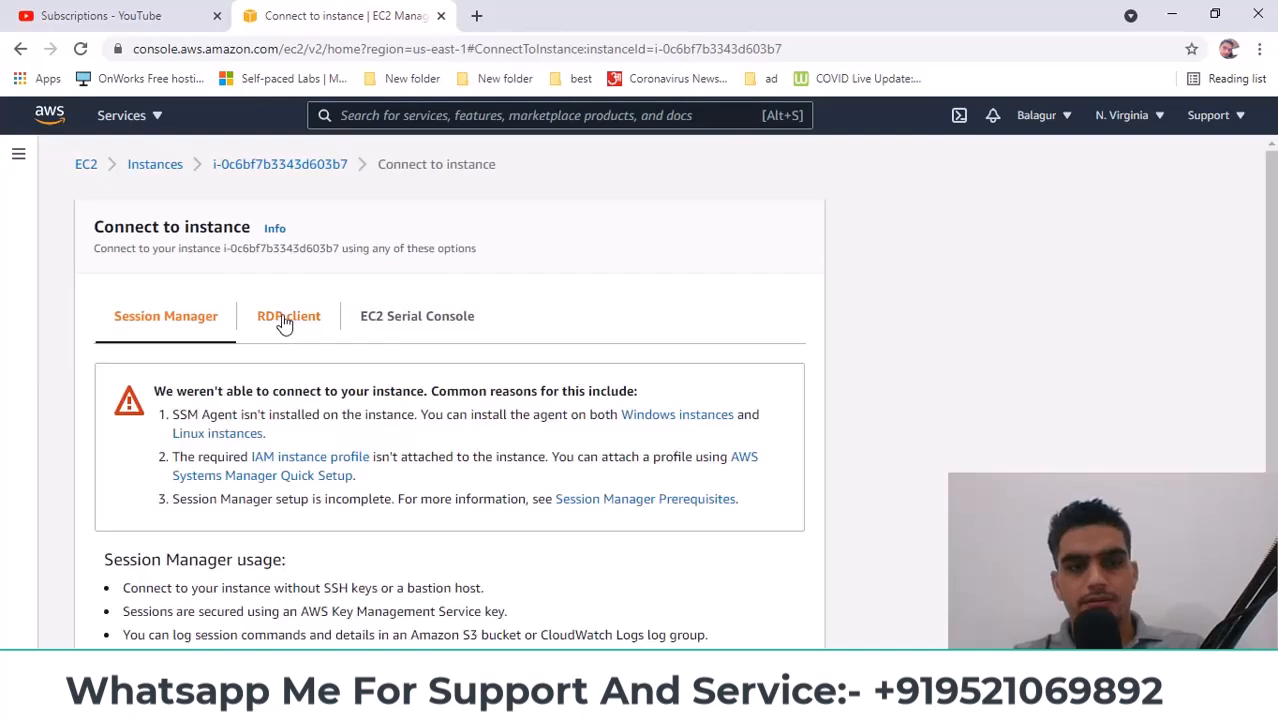
click(283, 333)
scroll(471, 365, down, 1)
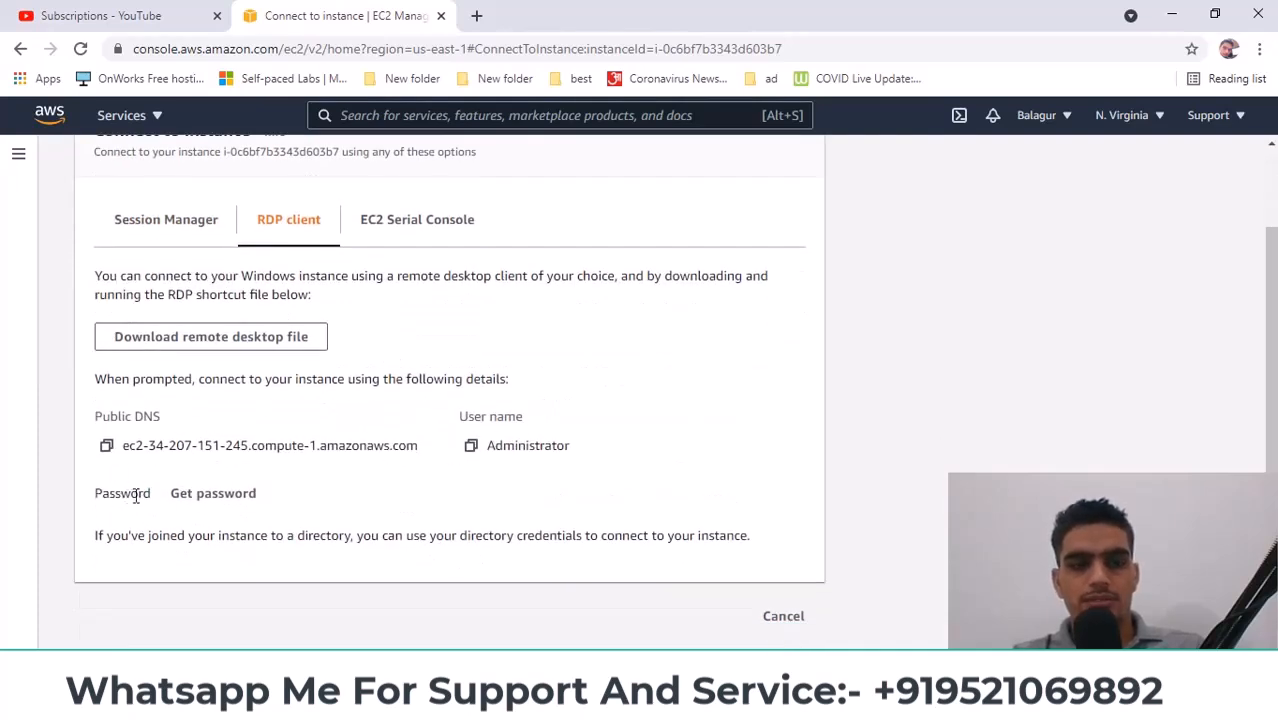
Retrieve the instance's Windows administrator password by loading the win10.pem private key file from Downloads and decrypting it.
click(205, 495)
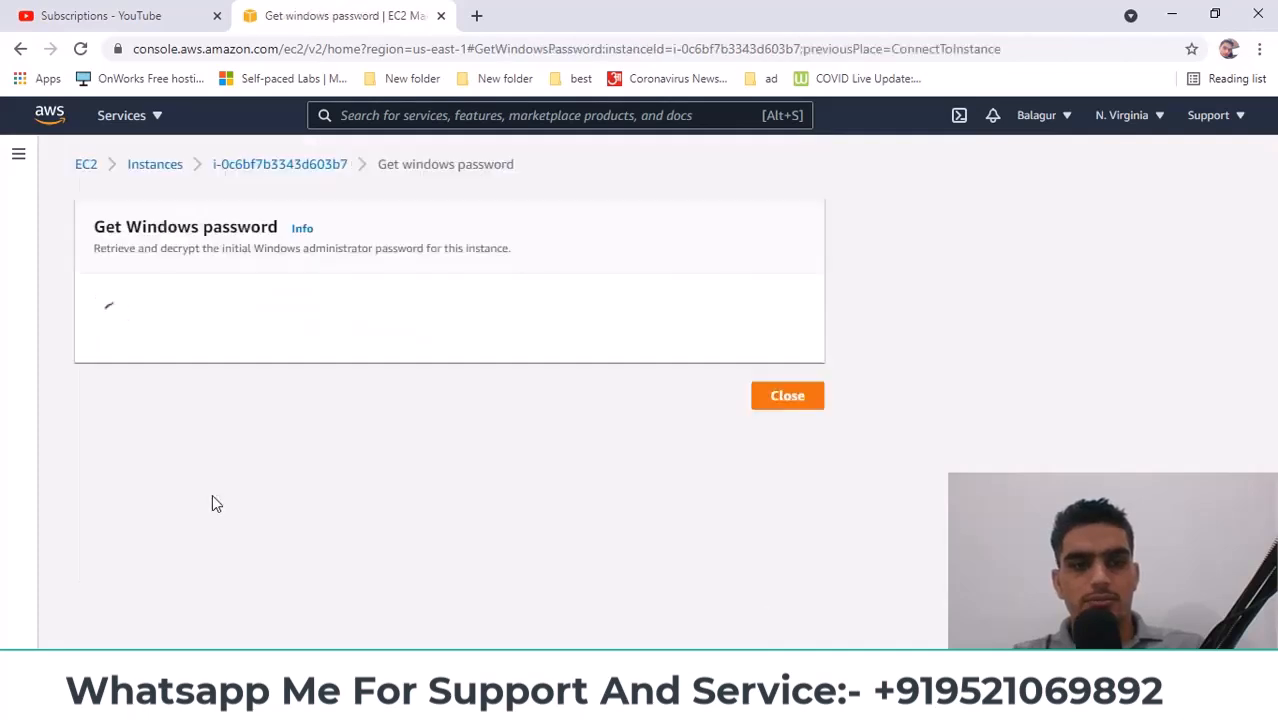
scroll(307, 450, down, 1)
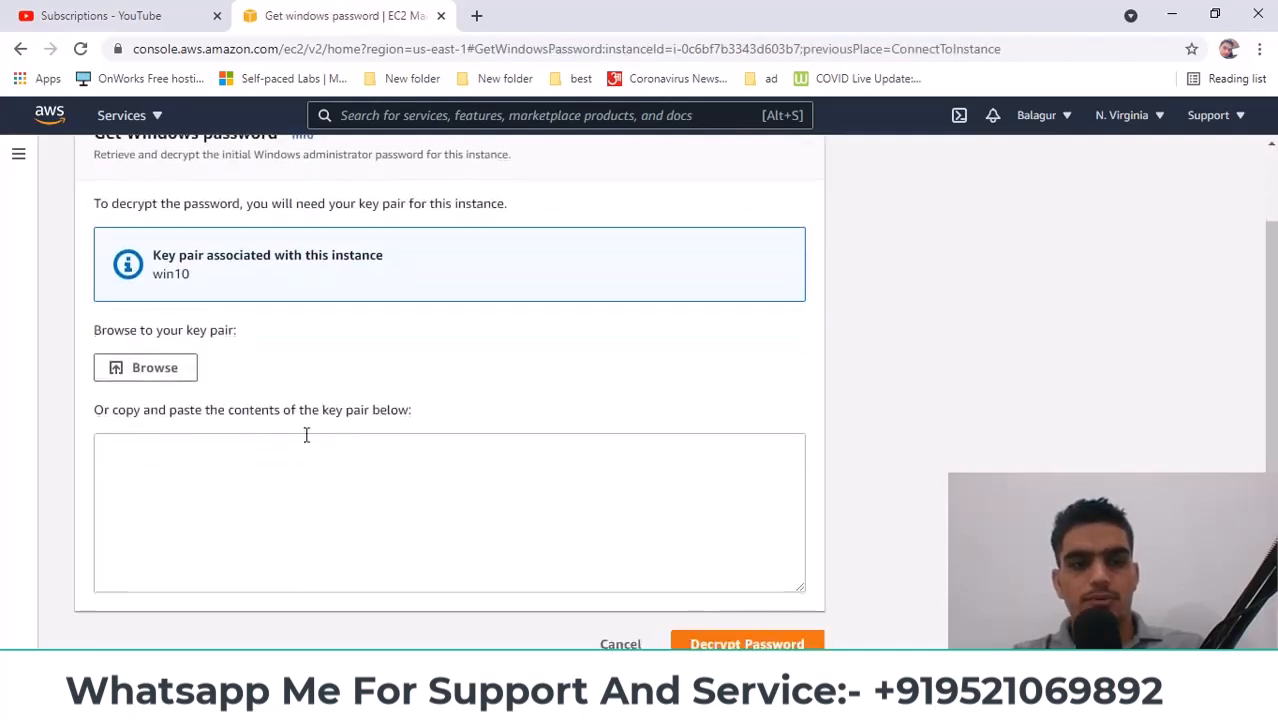
drag(153, 275, 183, 292)
click(225, 335)
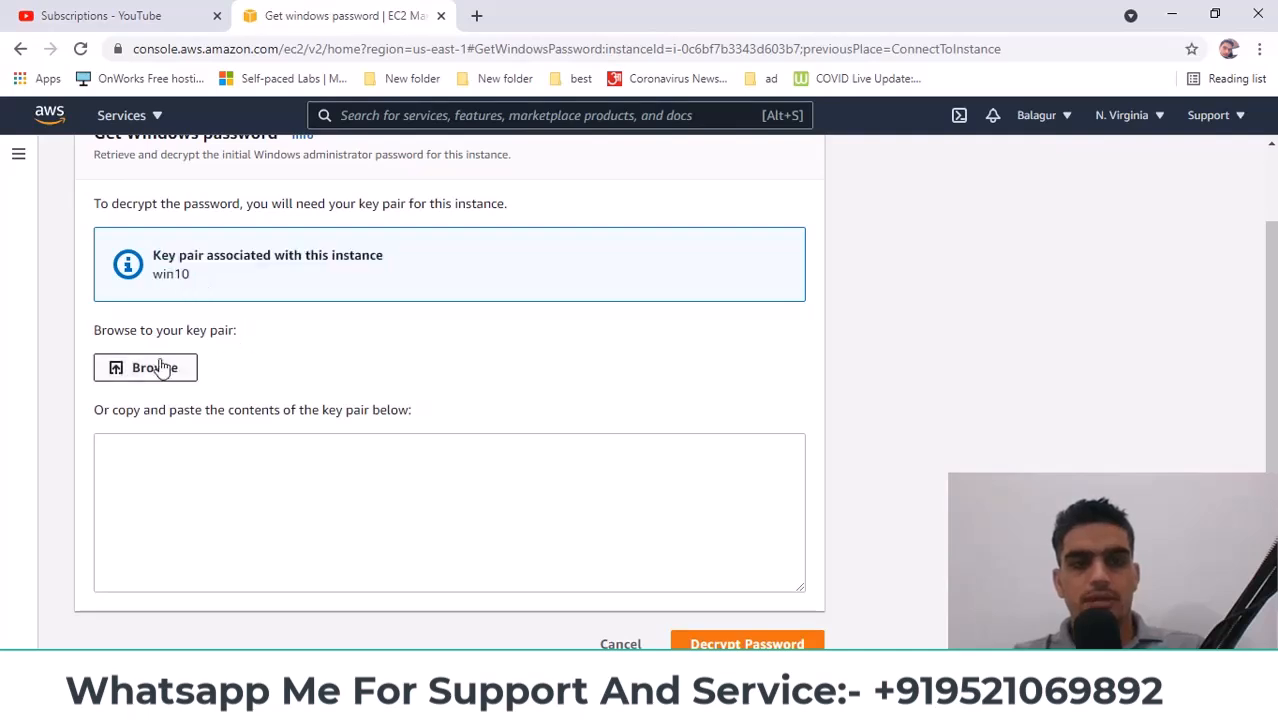
click(163, 366)
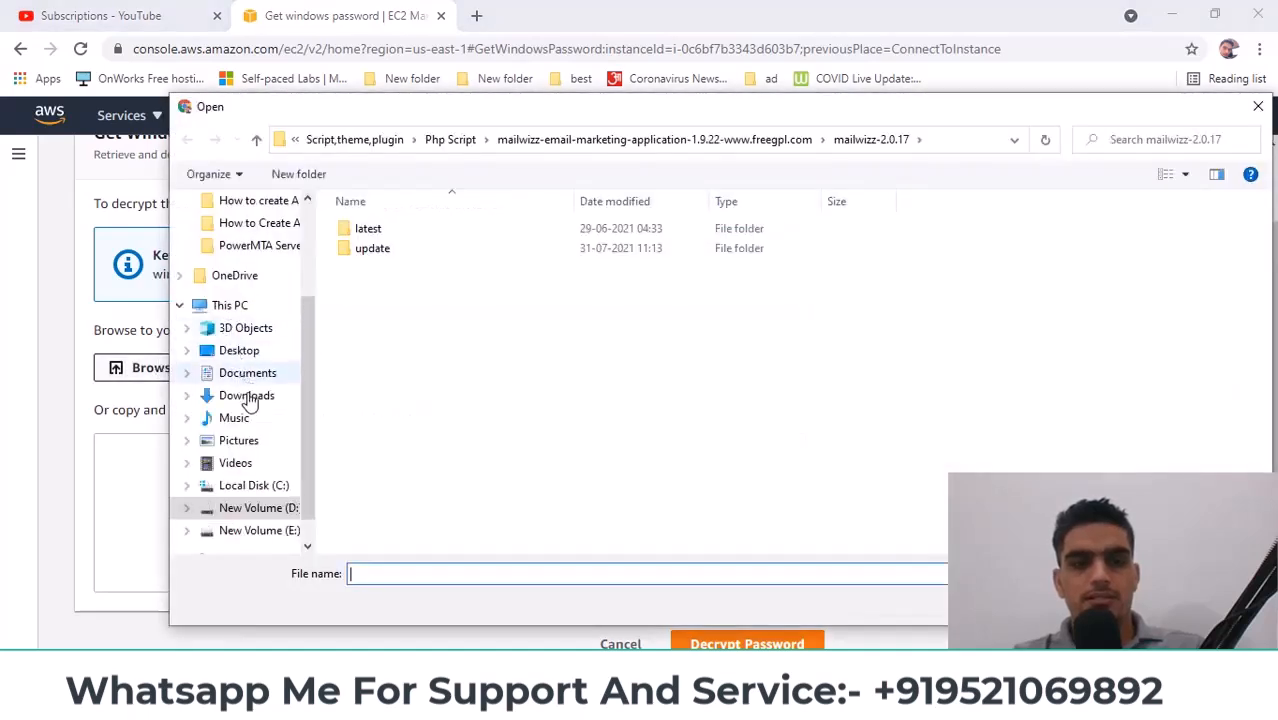
click(248, 396)
double_click(398, 281)
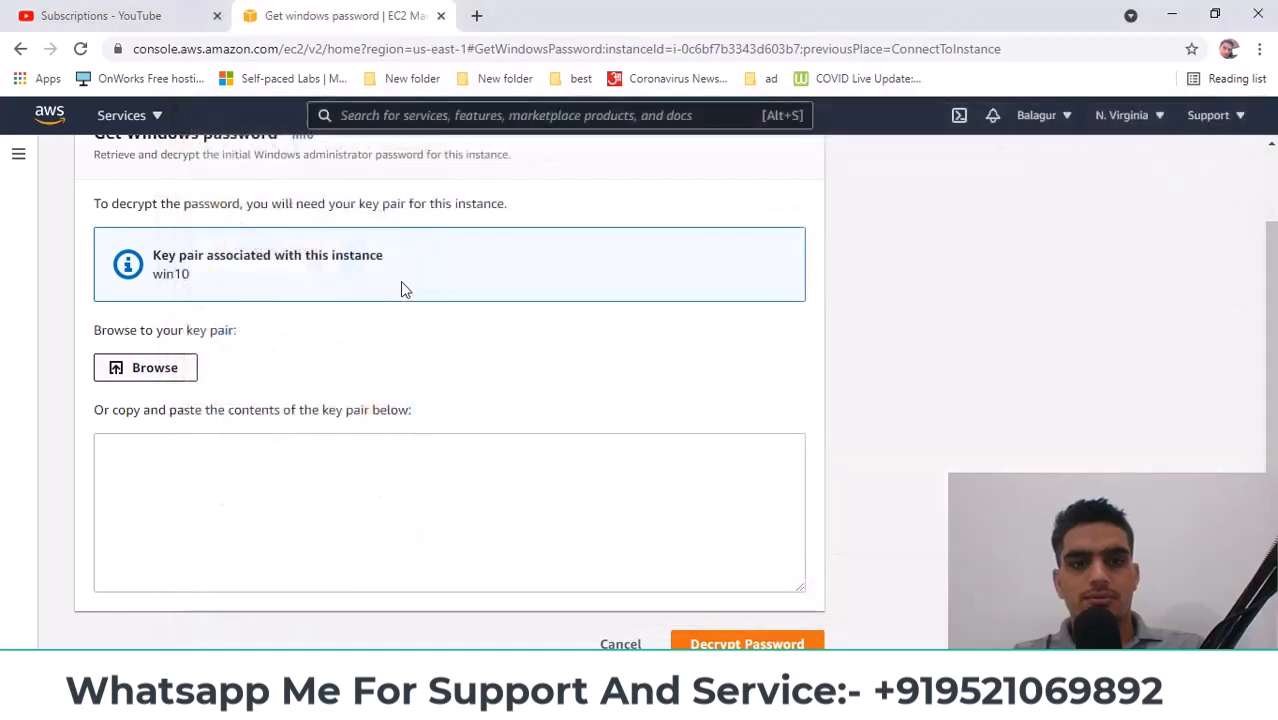
scroll(957, 469, down, 1)
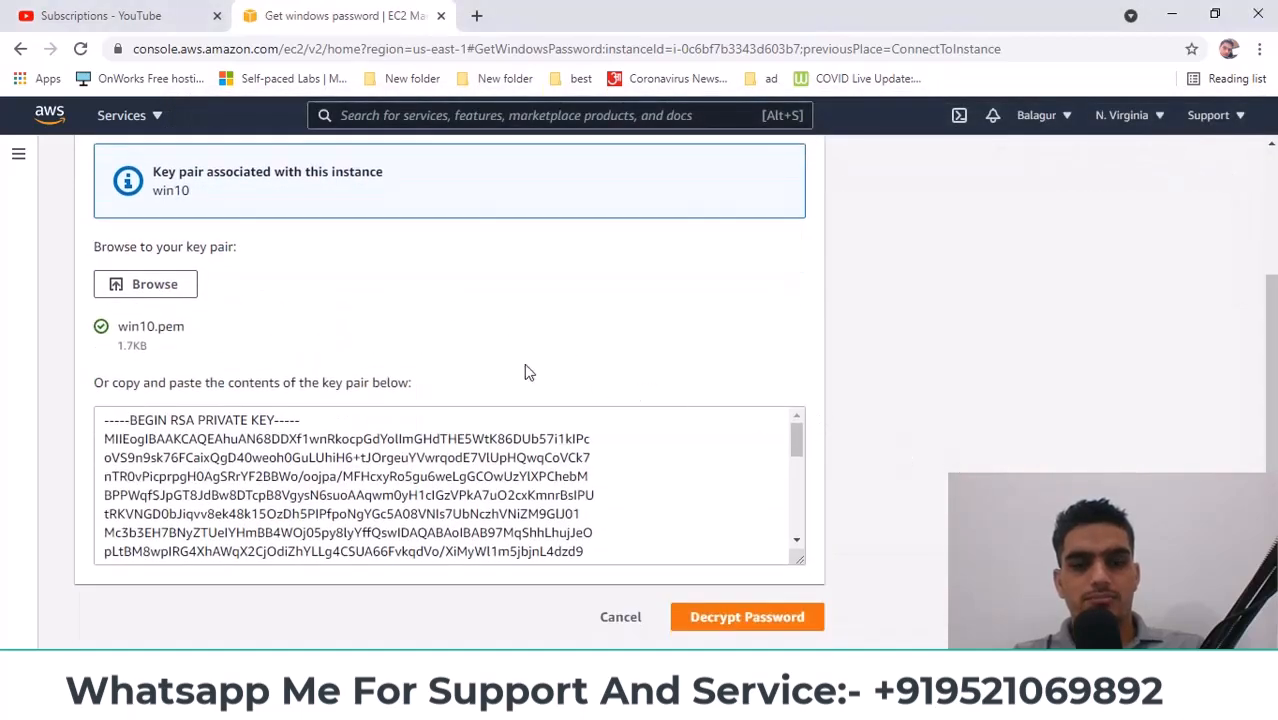
click(728, 630)
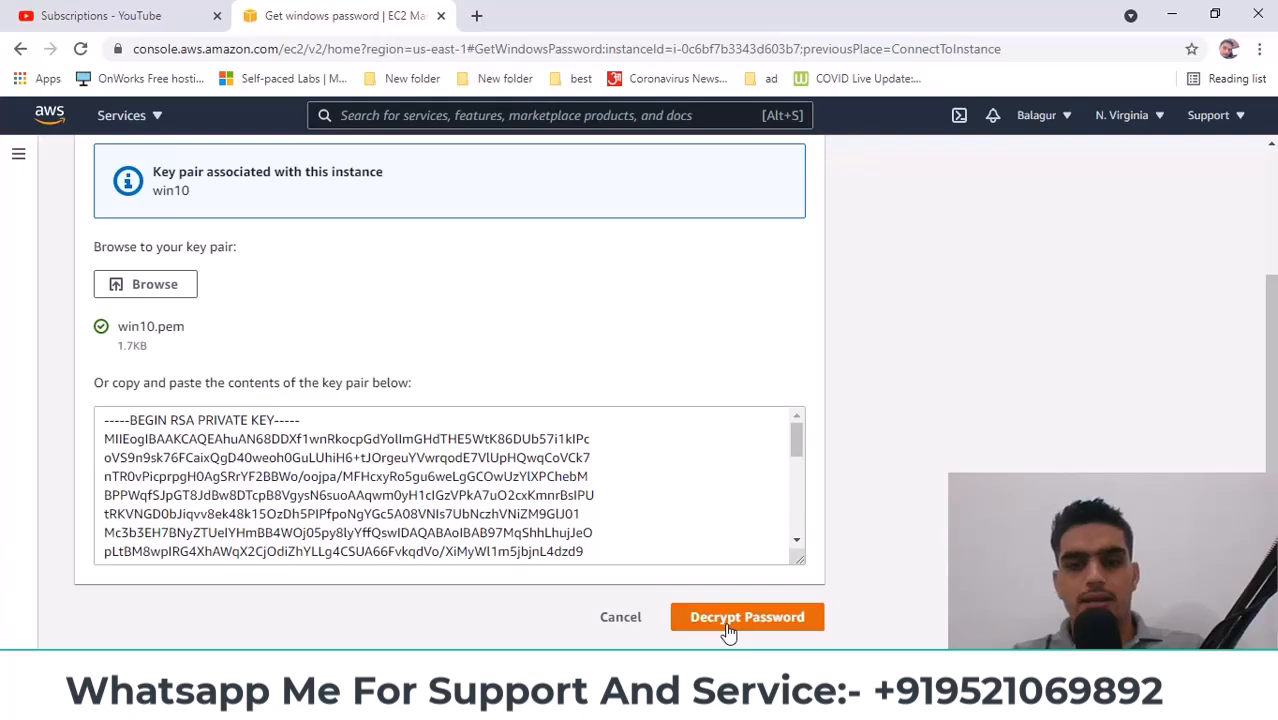
Copy the instance's public DNS and paste it as the computer address in Remote Desktop Connection.
scroll(804, 551, down, 2)
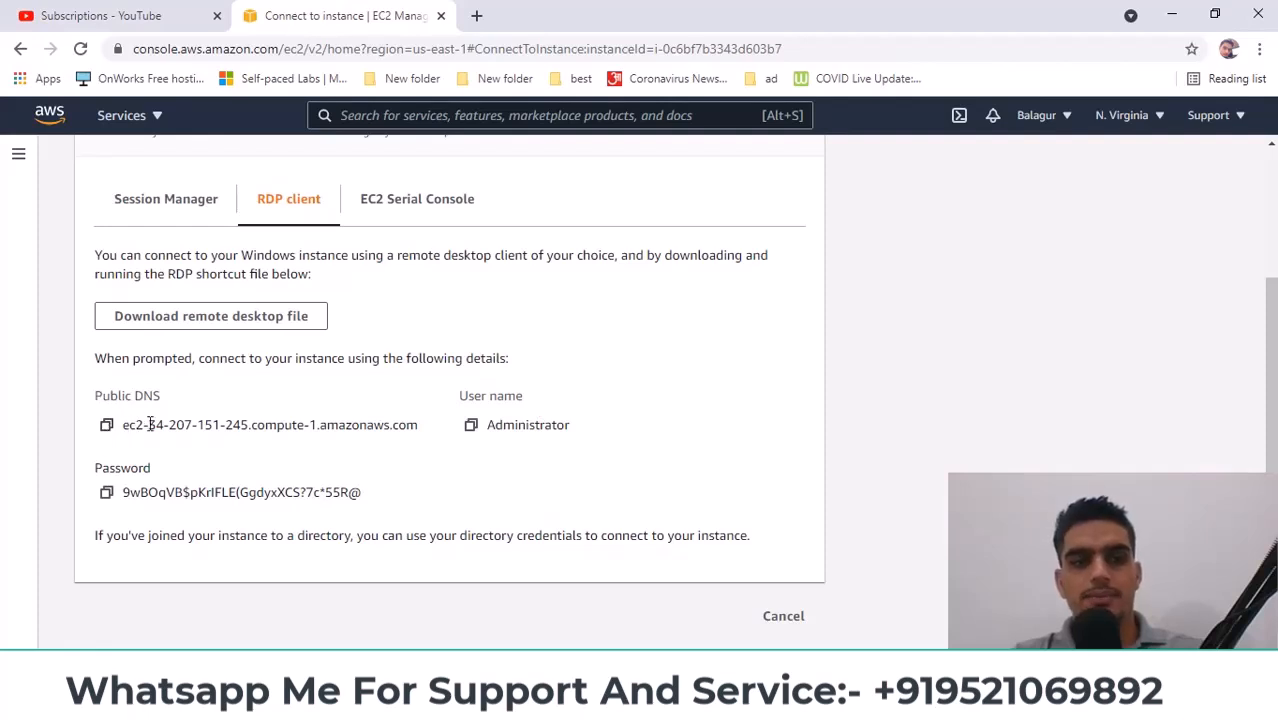
drag(136, 424, 249, 421)
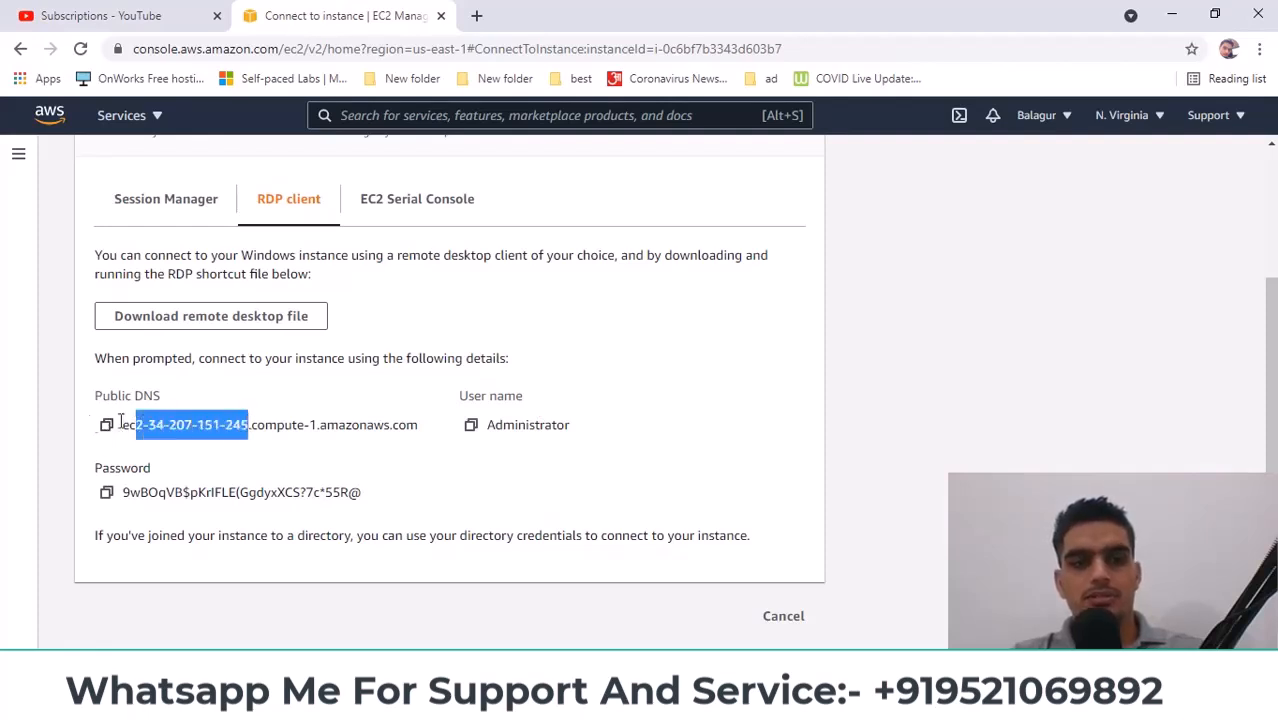
click(106, 427)
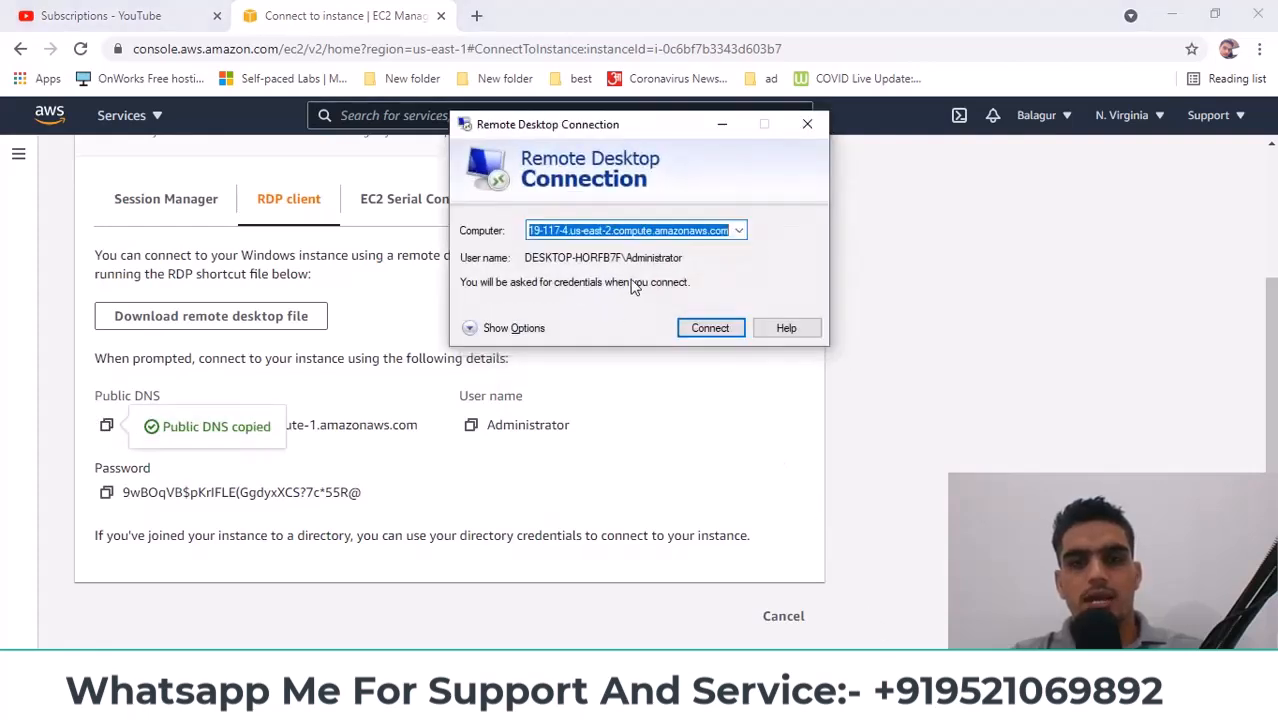
key(ctrl+v)
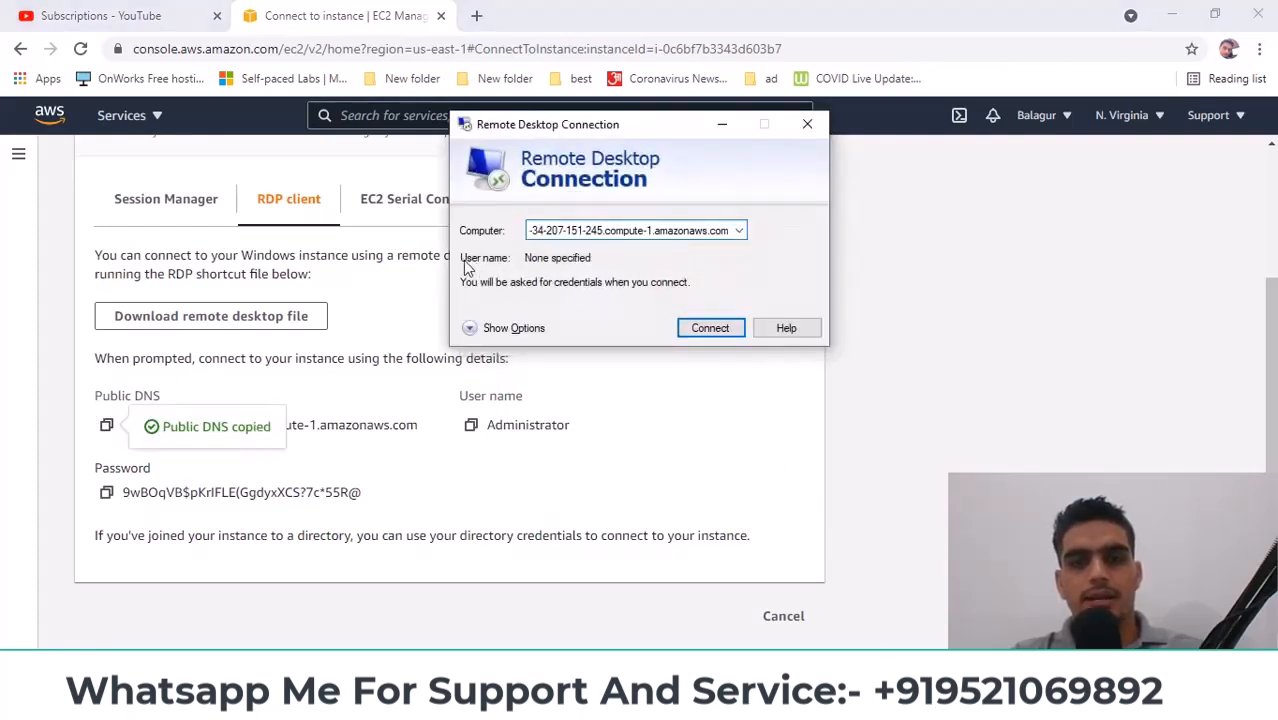
Copy the instance's user name, enter it in the expanded Remote Desktop logon settings, and start the connection.
click(471, 425)
key(alt+Tab)
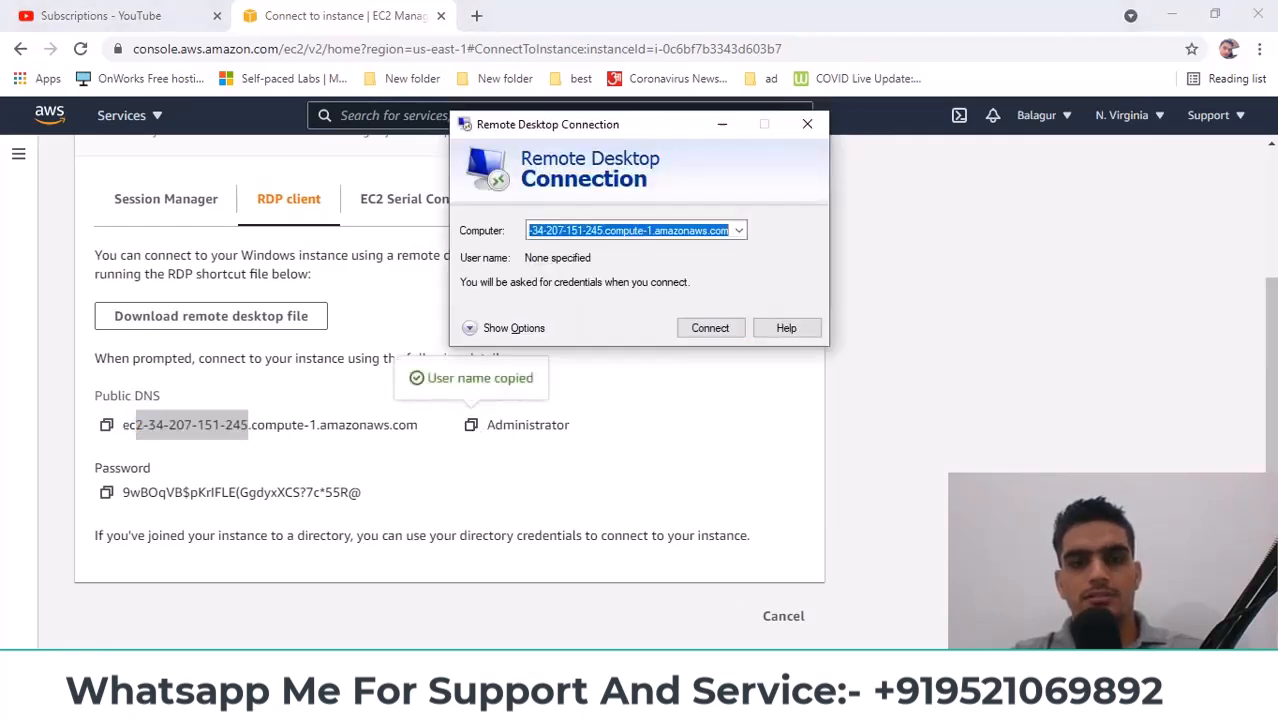
click(511, 330)
click(620, 322)
key(ctrl+v)
click(725, 537)
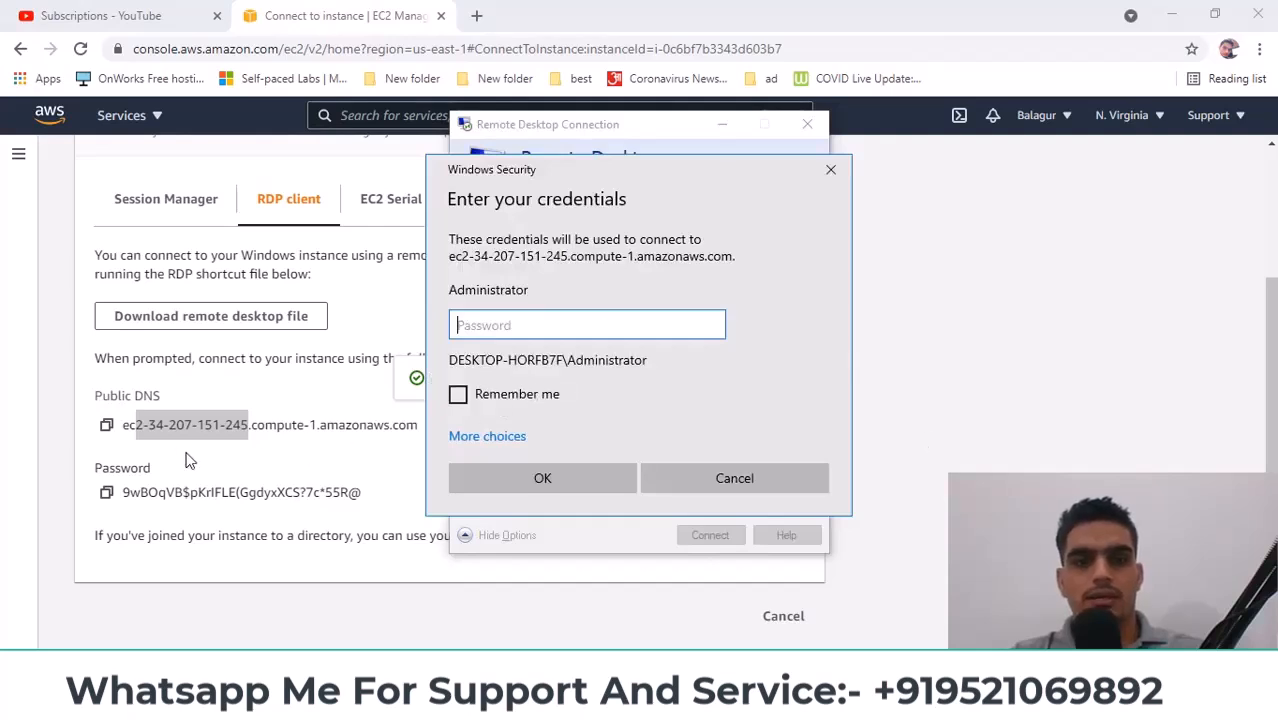
Copy the instance's administrator password, submit it as the Remote Desktop credential, and accept the connection's certificate prompt.
click(106, 492)
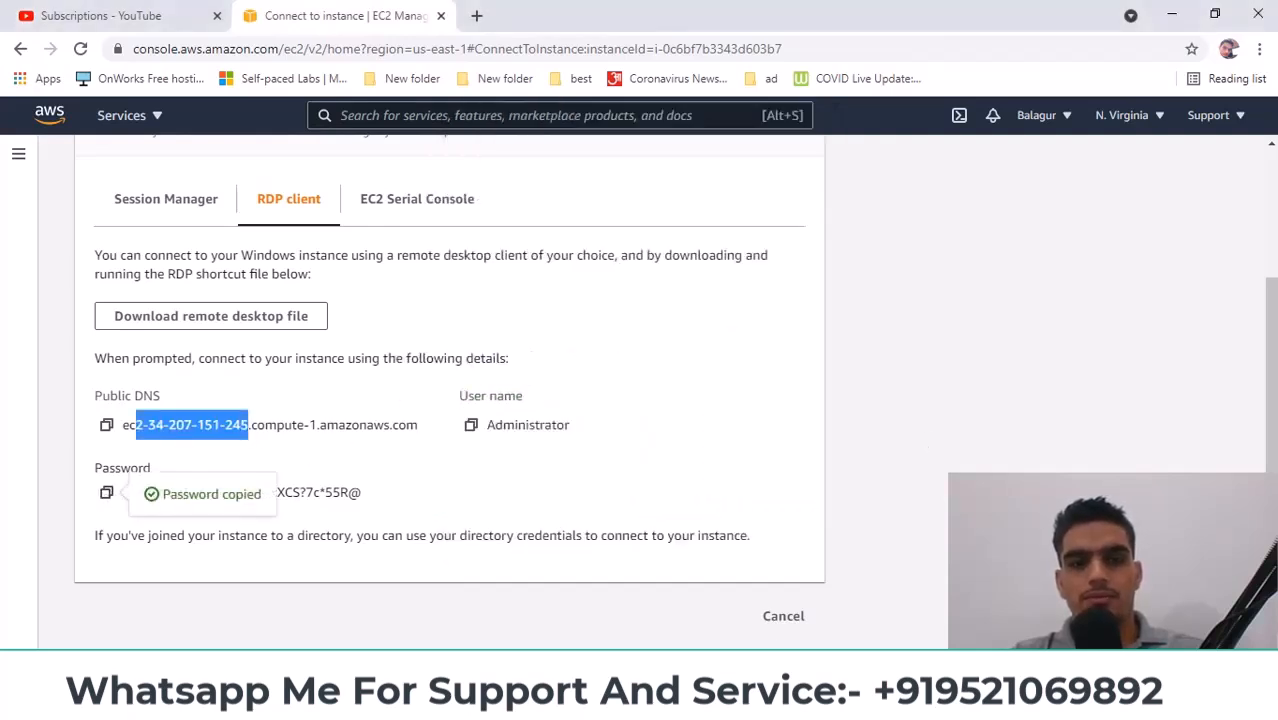
key(alt+Tab)
key(ctrl+v)
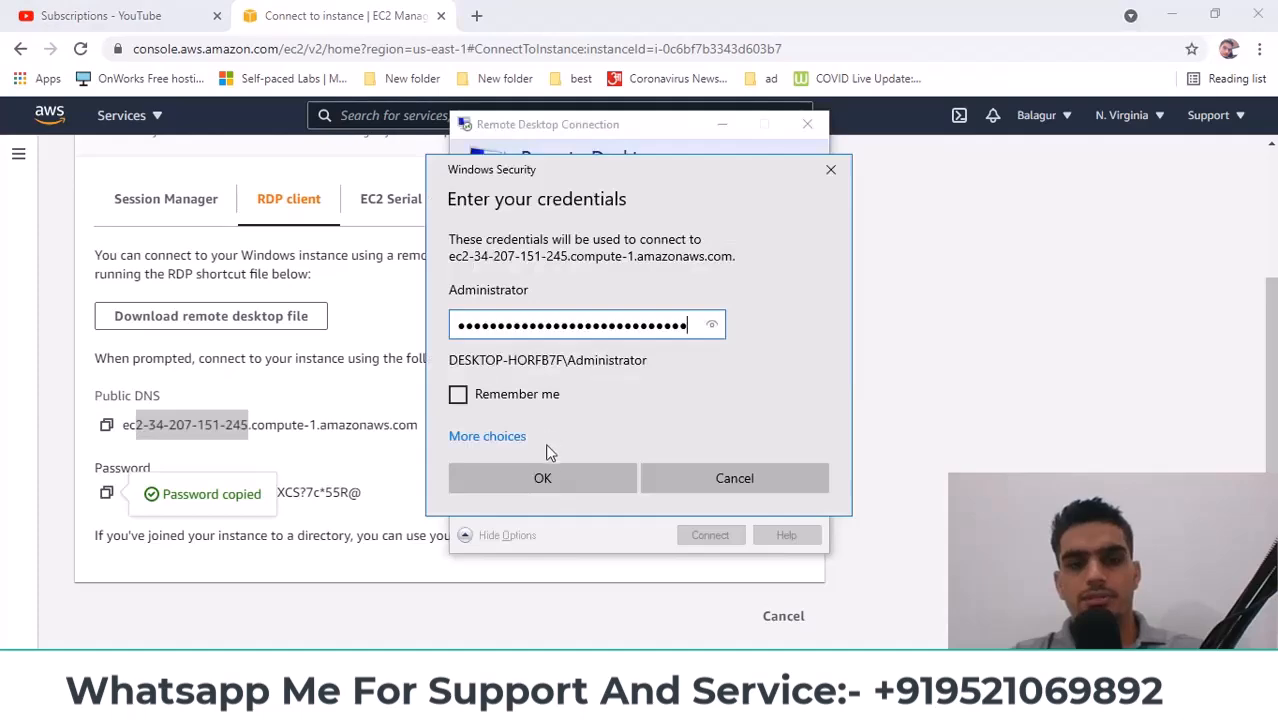
click(551, 471)
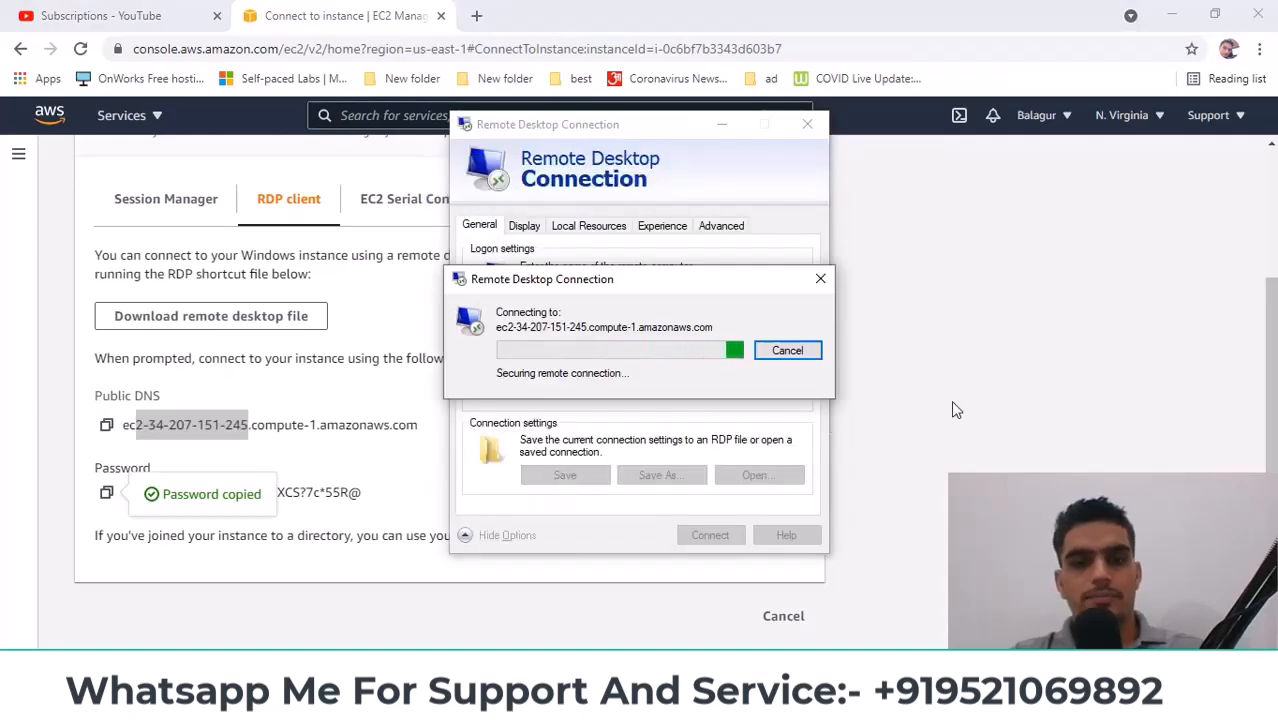
click(699, 496)
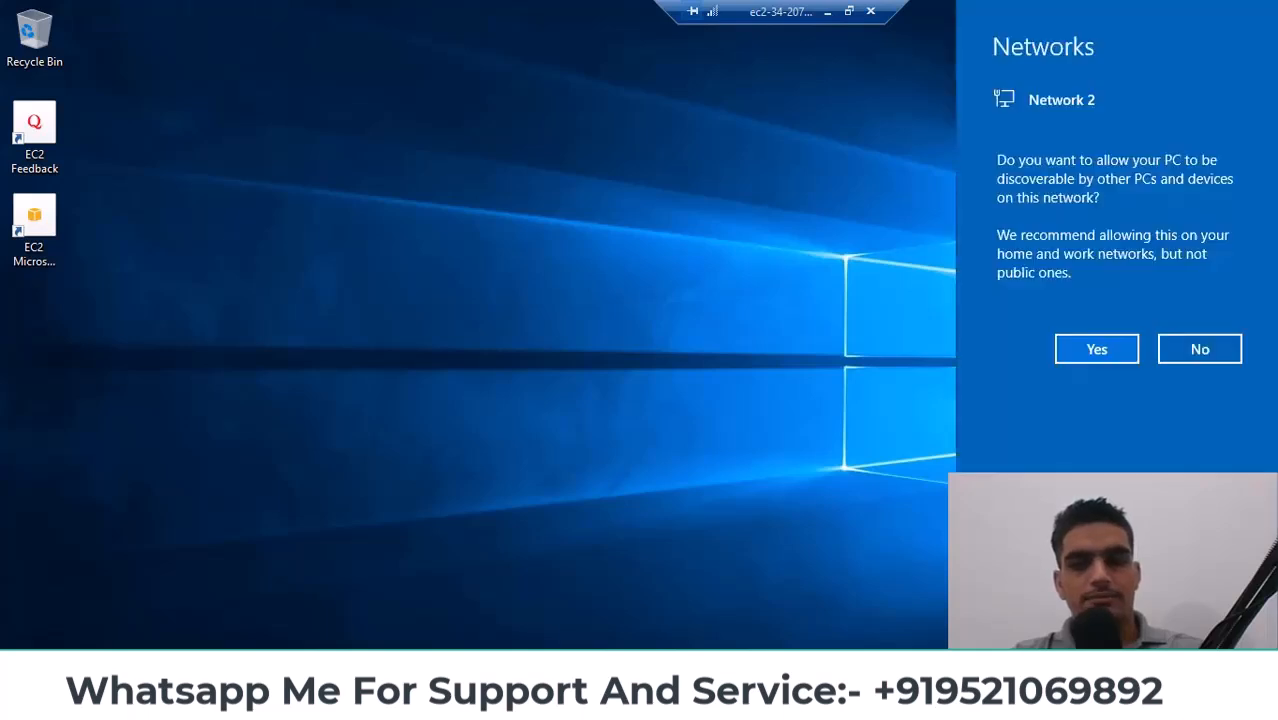
Allow the server to be discoverable on the network and show This PC in the remote File Explorer.
click(1116, 354)
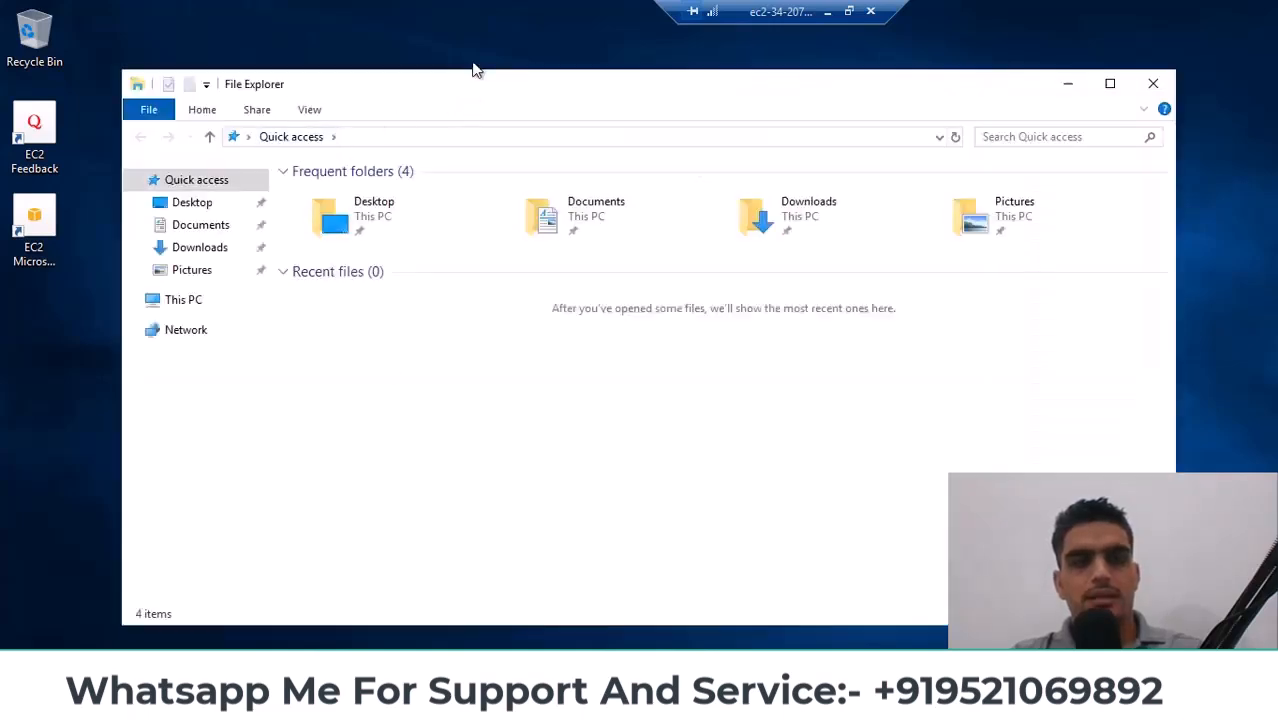
drag(476, 72, 472, 43)
click(179, 271)
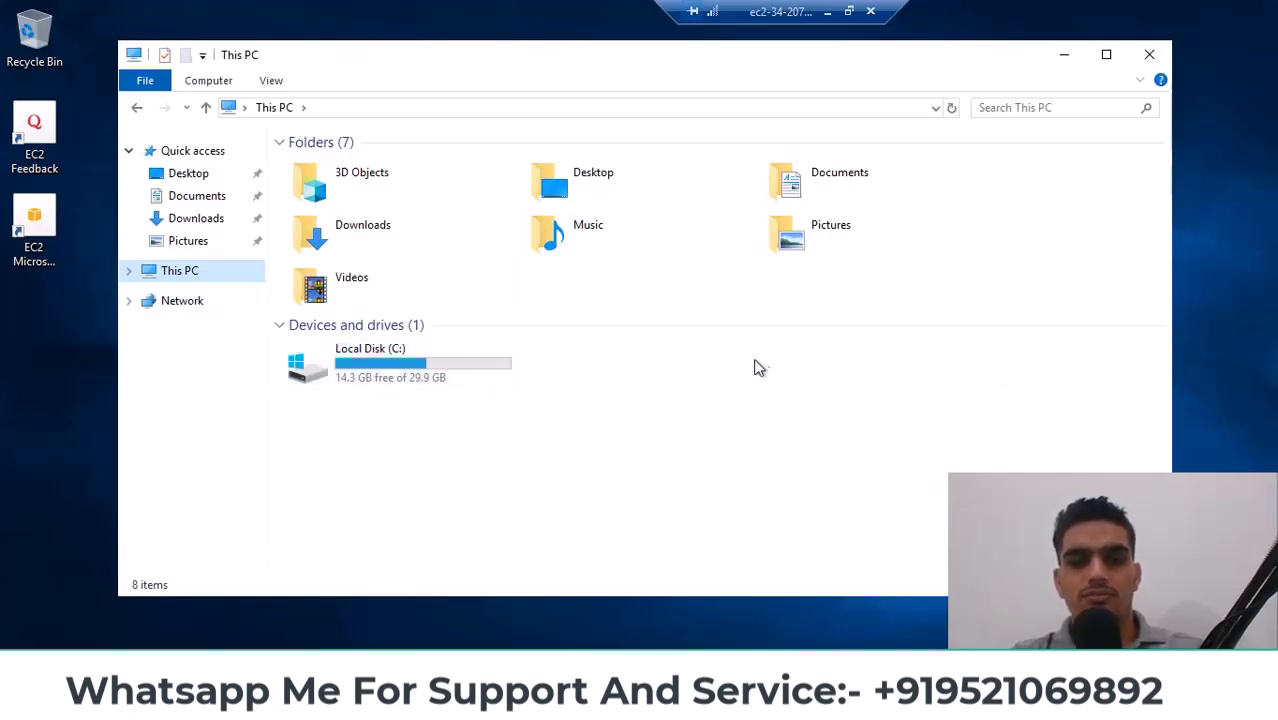
Return to the EC2 console's instances list, select the t2.micro instance, and enlarge its details pane.
click(830, 11)
scroll(553, 434, up, 3)
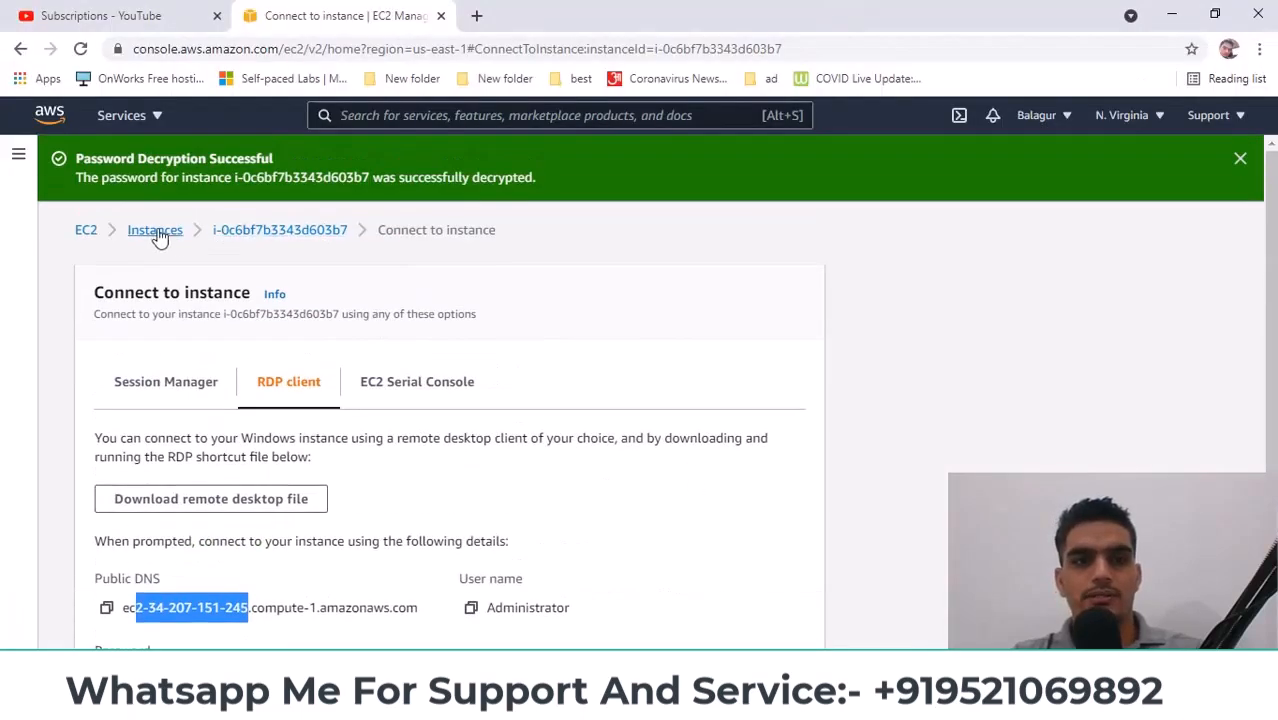
click(156, 236)
click(385, 259)
drag(747, 402, 767, 297)
scroll(861, 510, down, 2)
scroll(861, 510, up, 2)
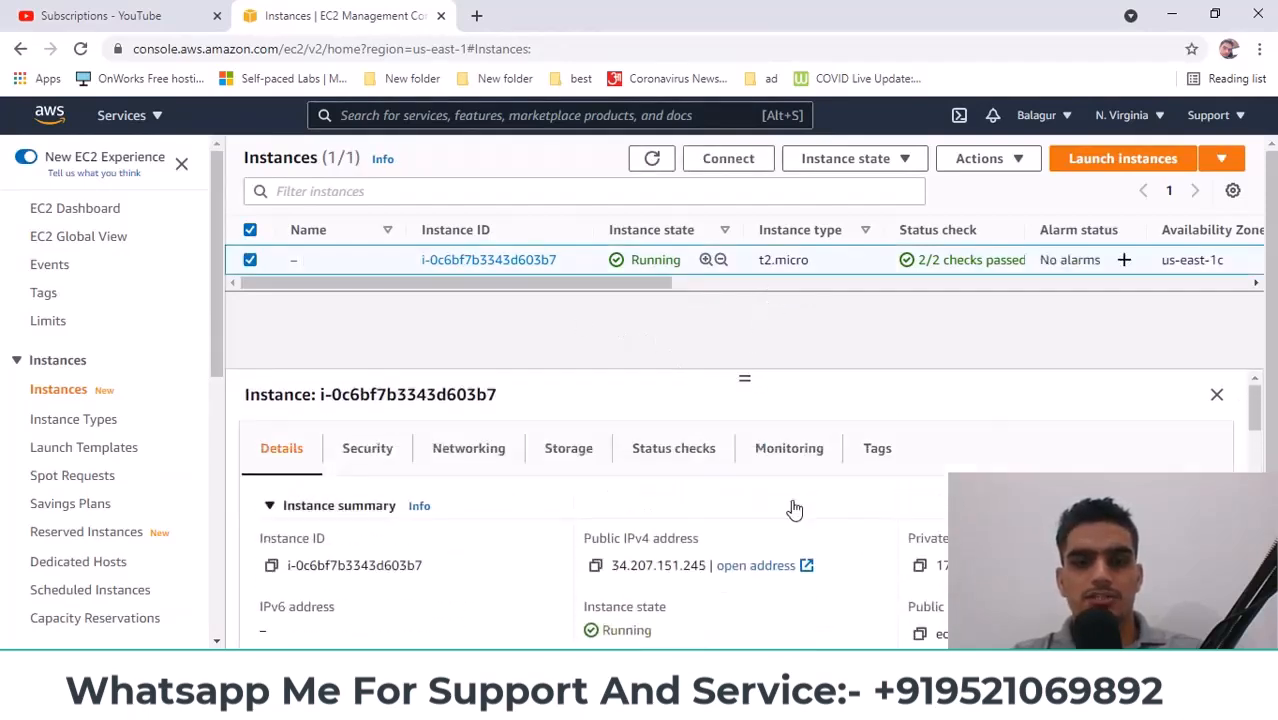
View the instance's storage details, including the size of its attached block device.
click(570, 448)
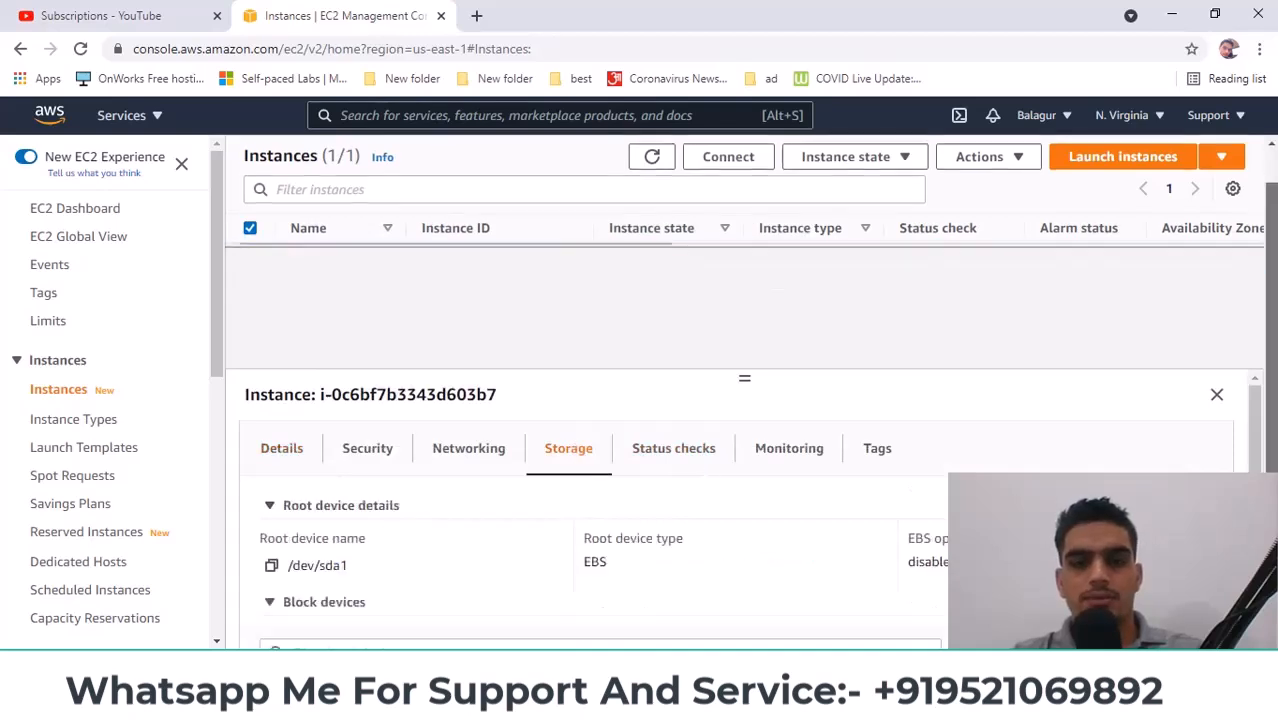
scroll(535, 622, down, 1)
drag(1254, 457, 1254, 470)
scroll(380, 548, down, 3)
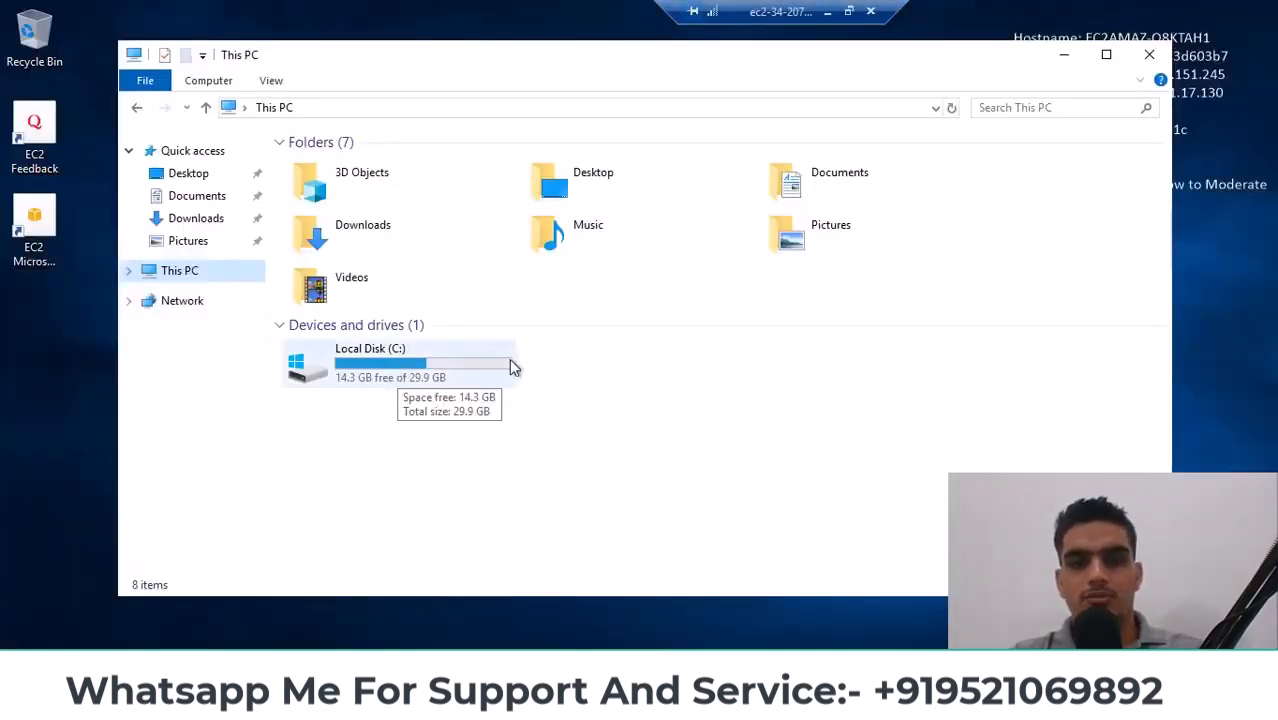
Compare the remote server's C: drive with the EC2 volume by alternating between both windows, ending in the EC2 console.
click(829, 11)
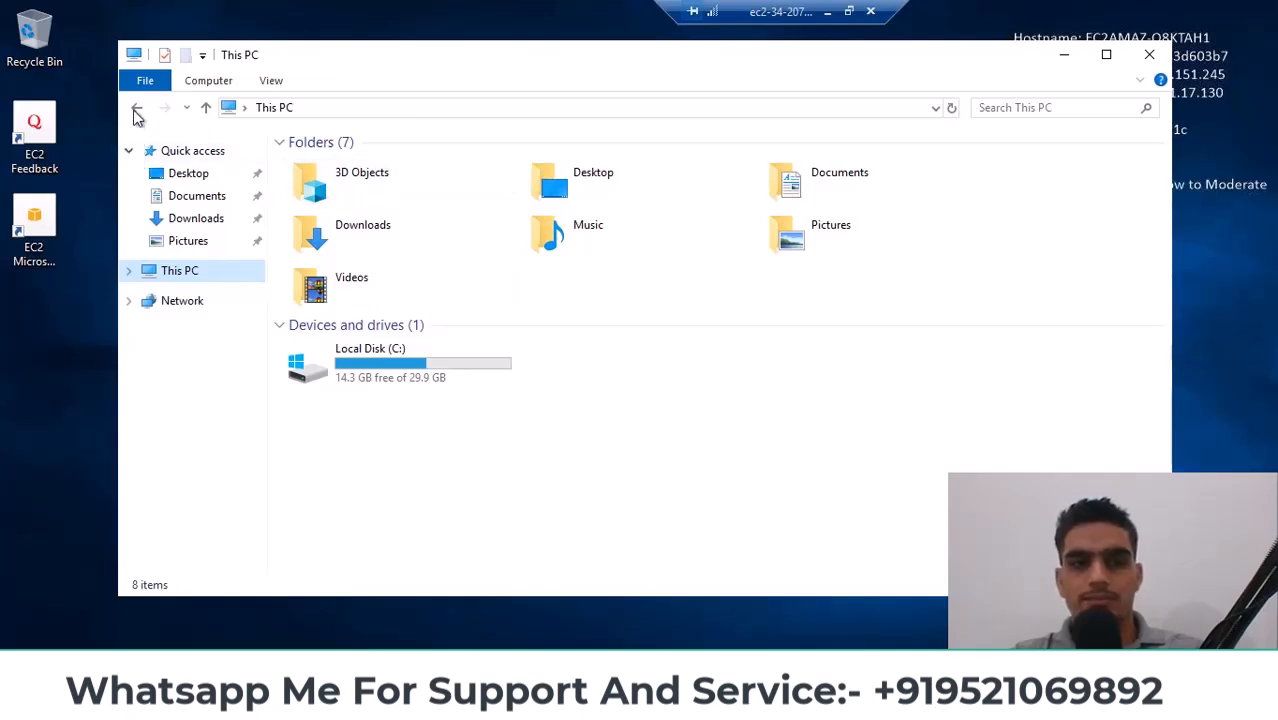
click(829, 12)
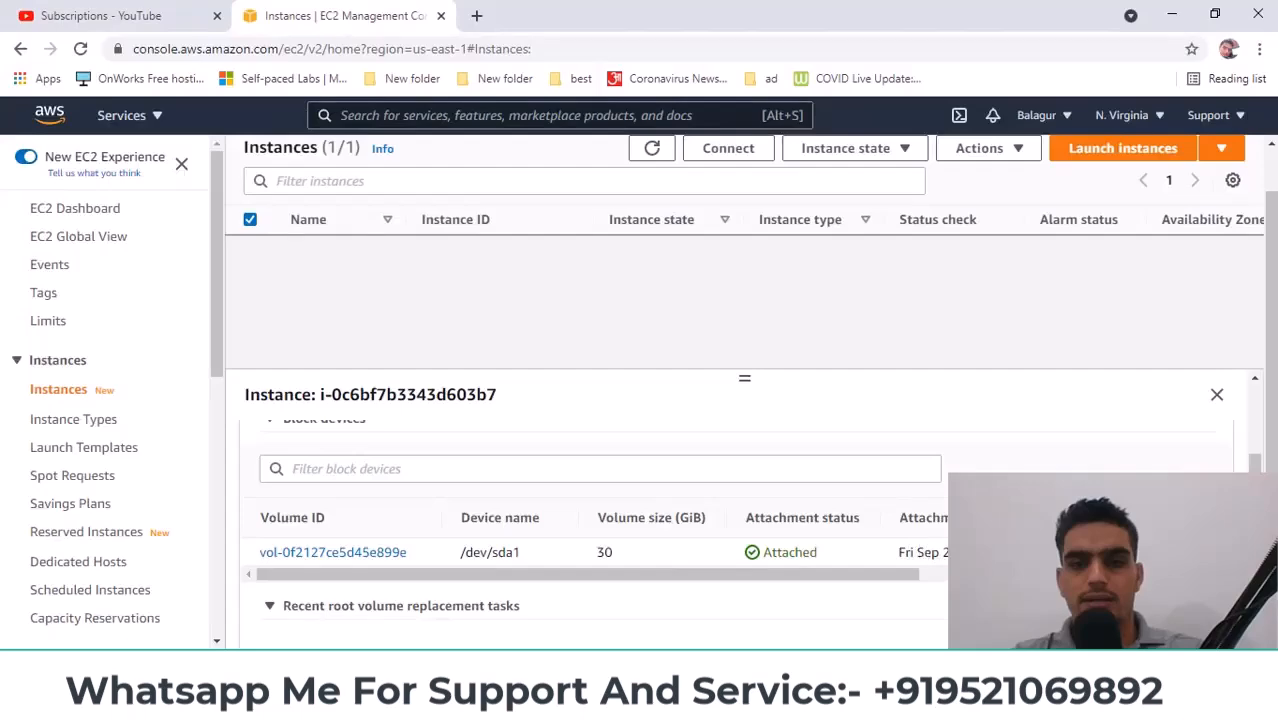
click(740, 700)
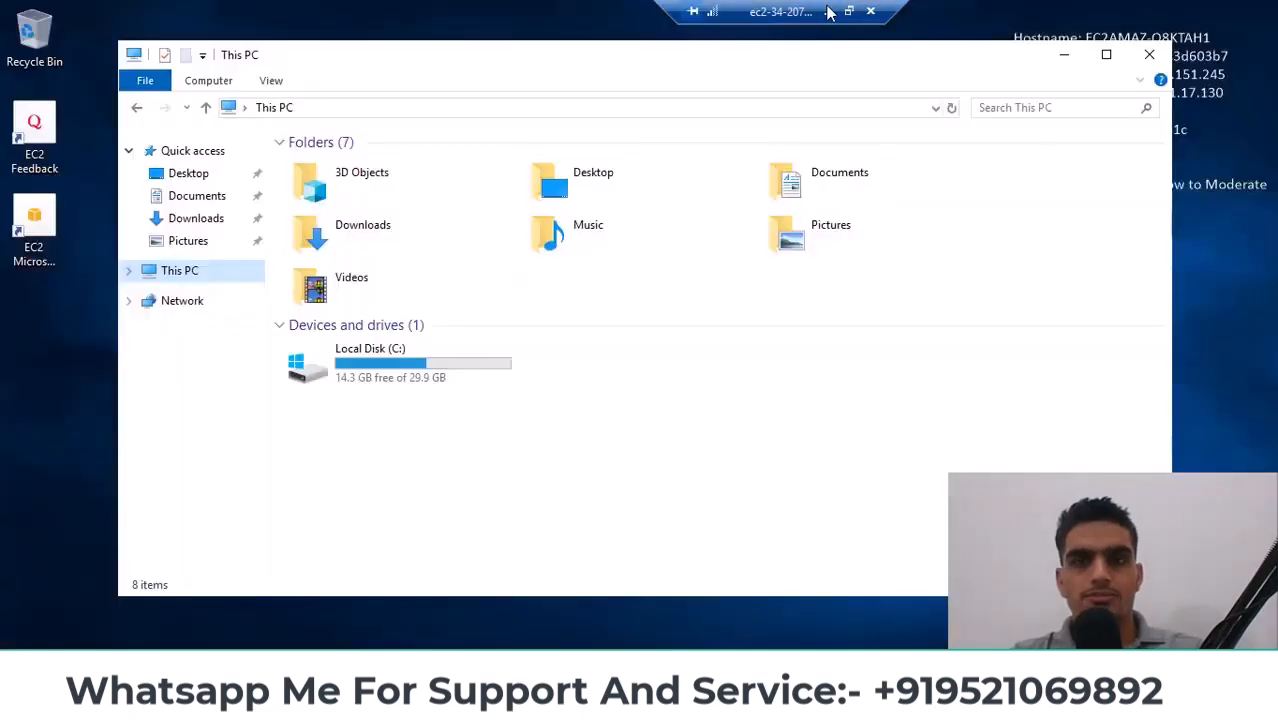
click(829, 12)
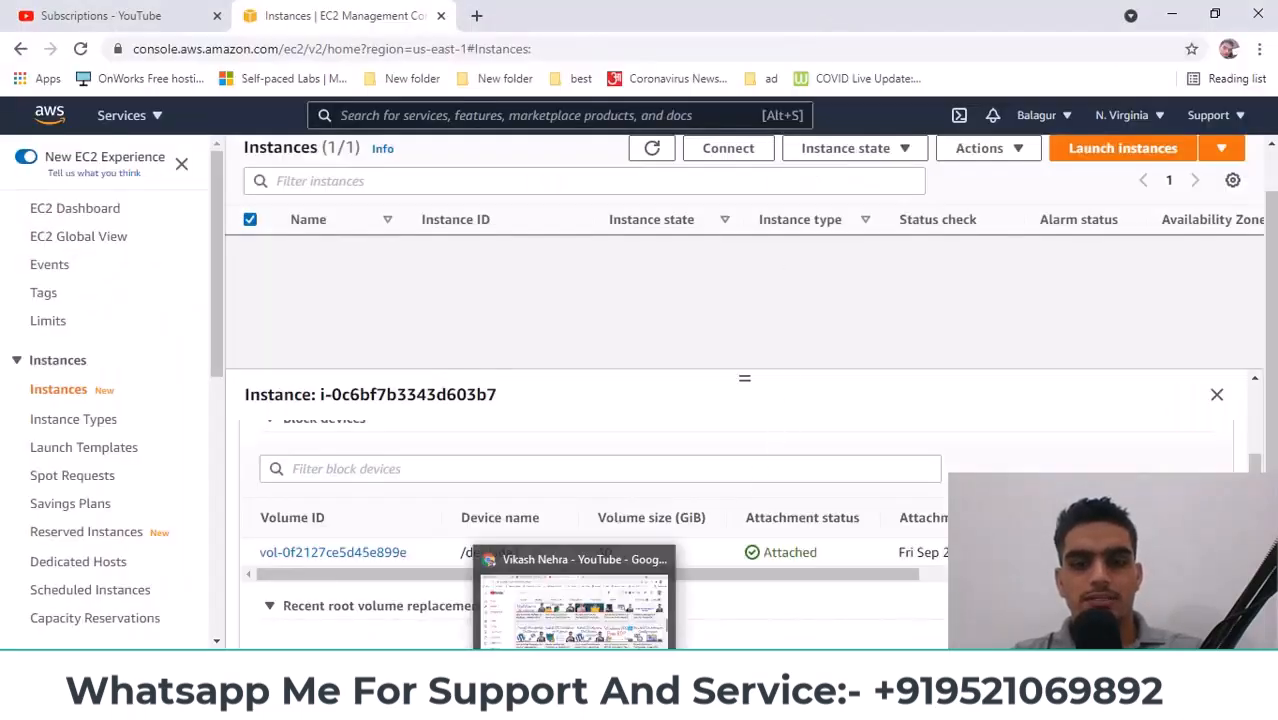
Switch to the YouTube browser window and look through the channel's uploads up to the newest videos.
click(570, 580)
scroll(716, 492, up, 4)
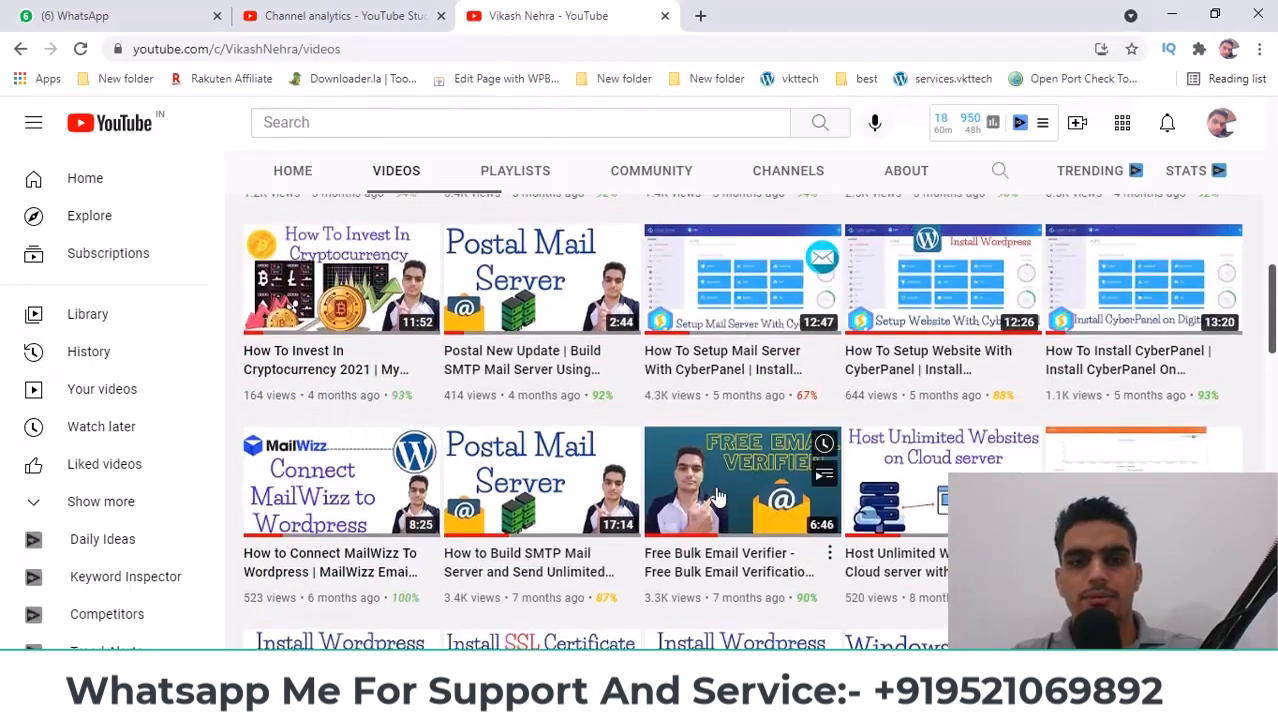
scroll(718, 496, up, 2)
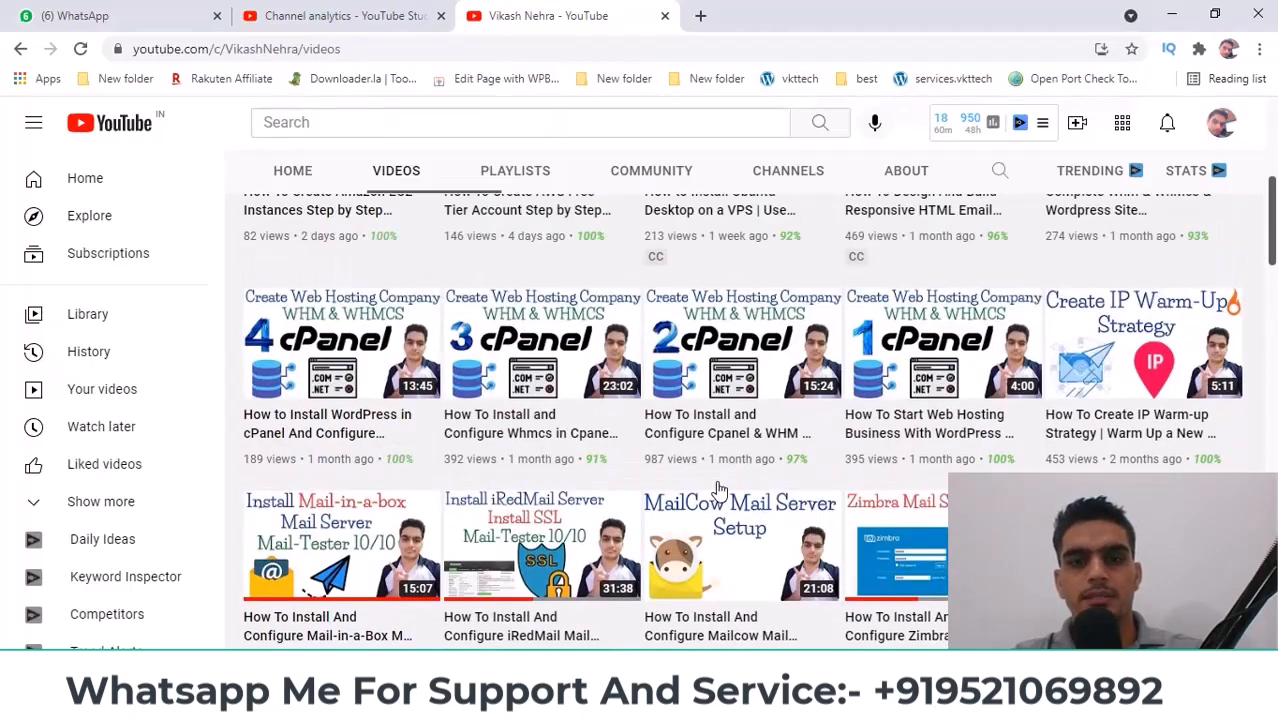
scroll(714, 480, up, 4)
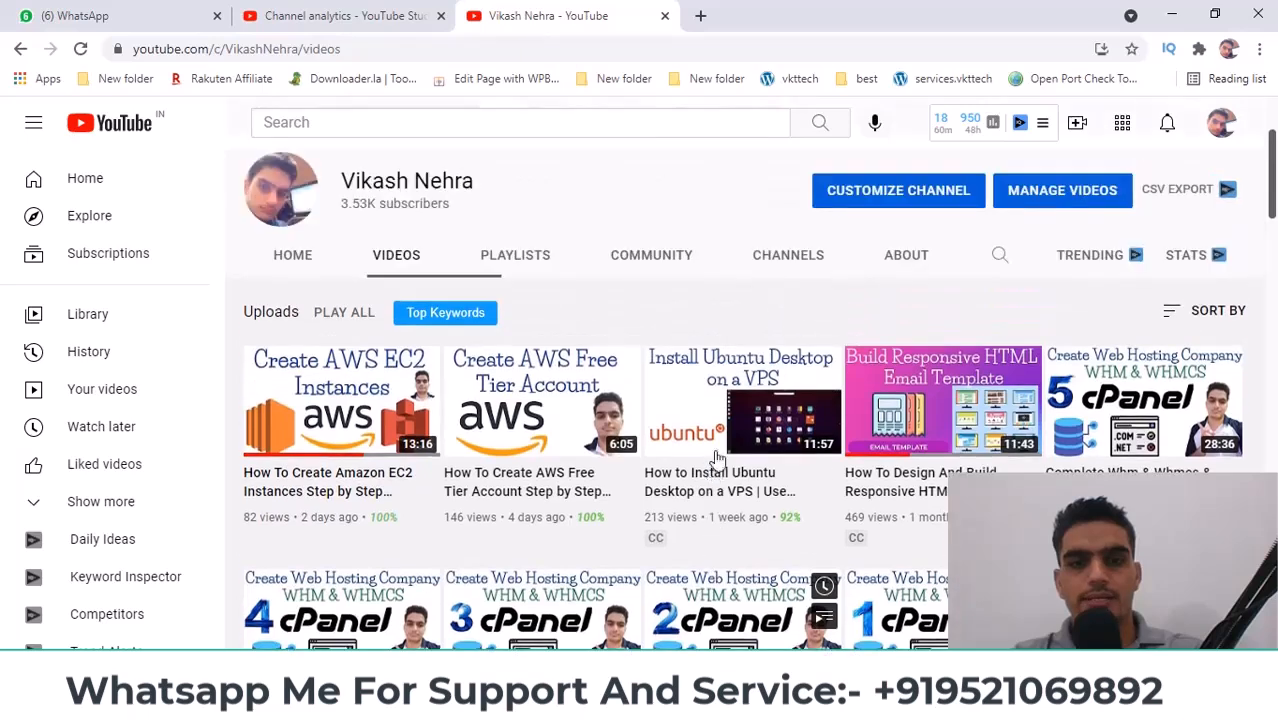